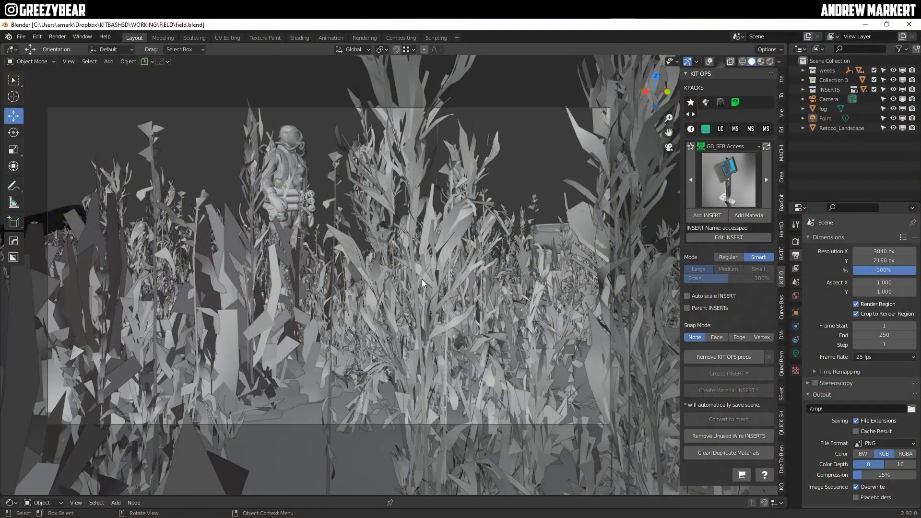
# - Inspect the weeds in perspective, then return to the scene camera view
pyautogui.moveTo(422, 279); pyautogui.dragTo(412, 247, button='middle')
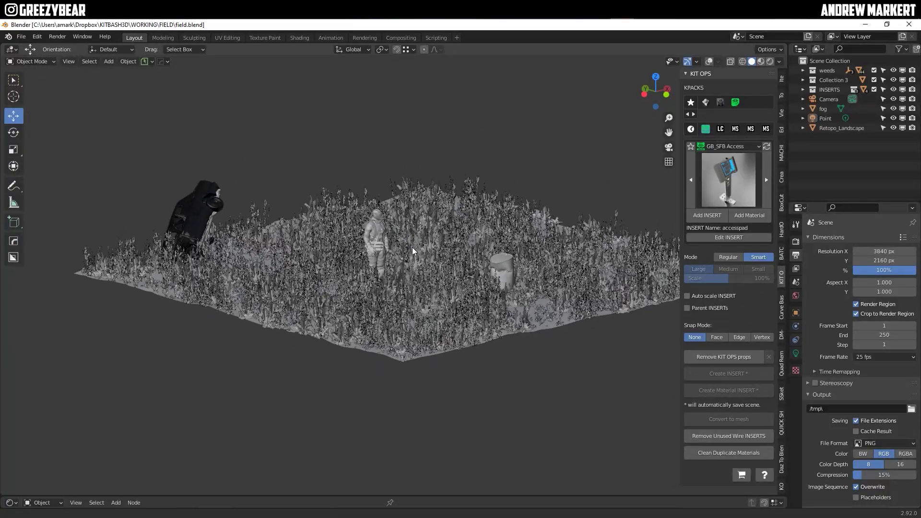
pyautogui.click(669, 163)
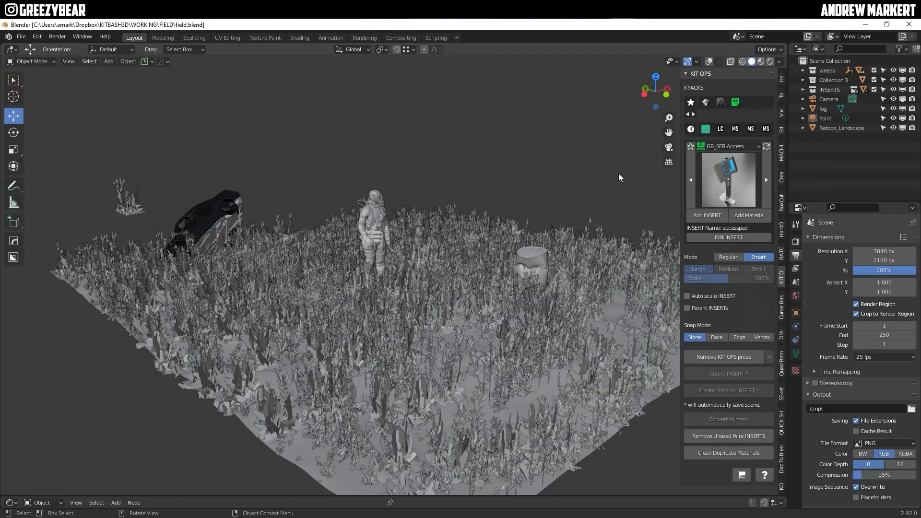
pyautogui.click(669, 148)
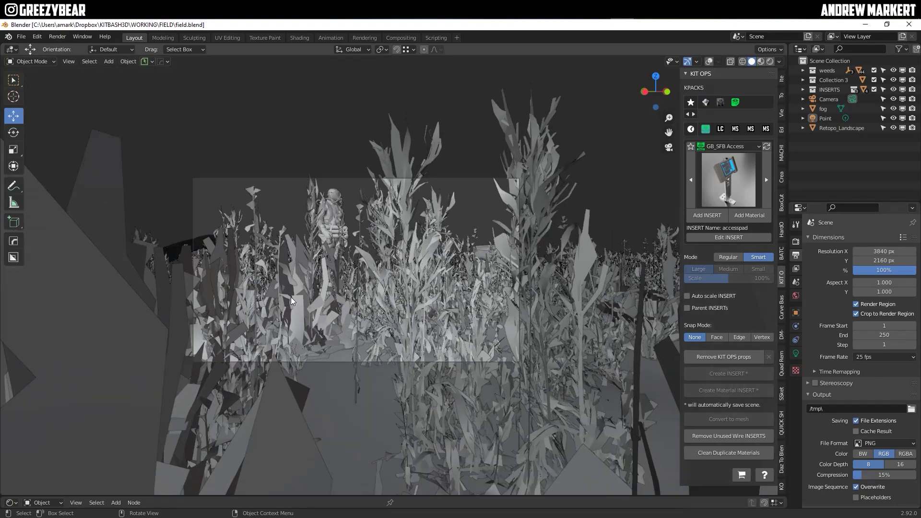
pyautogui.keyDown('shift'); pyautogui.moveTo(291, 297); pyautogui.dragTo(370, 238, button='middle'); pyautogui.keyUp('shift')
pyautogui.scroll(-4, 422, 242)
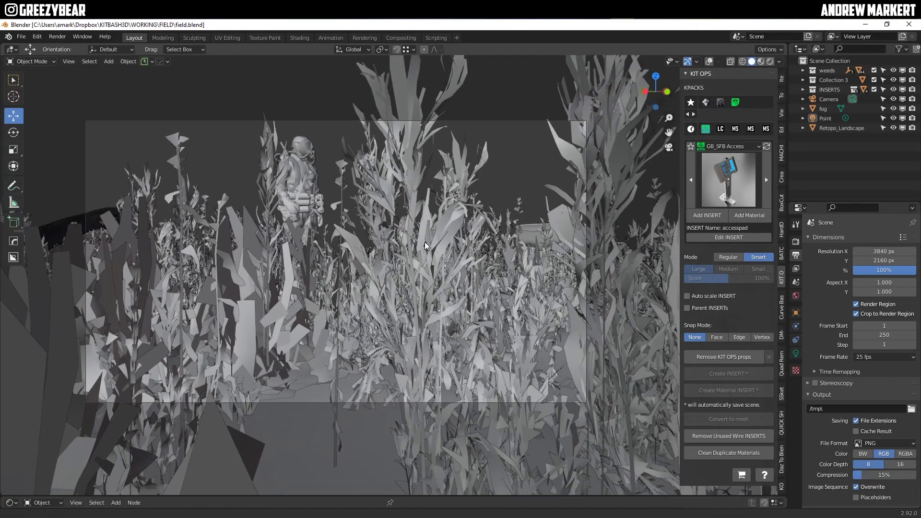
pyautogui.scroll(-1, 422, 255)
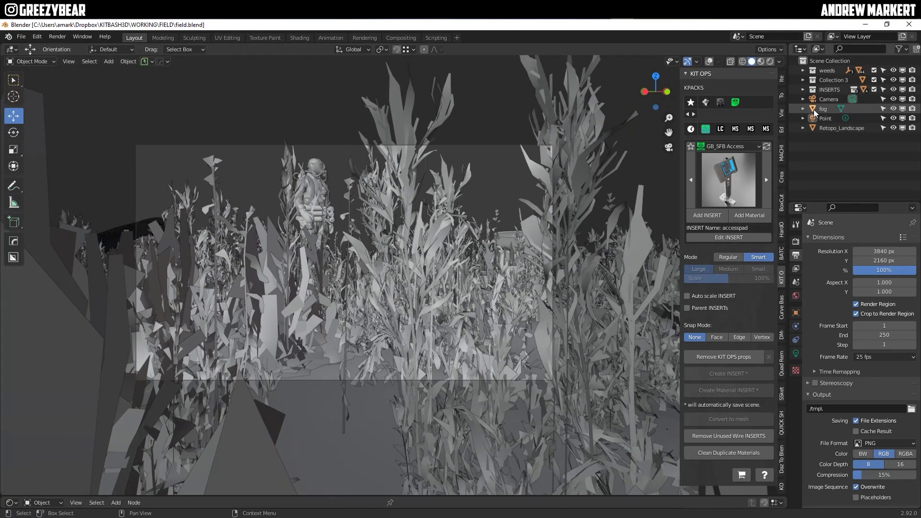
# - Select the fog object and set its Viewport Display to Solid
pyautogui.click(814, 110)
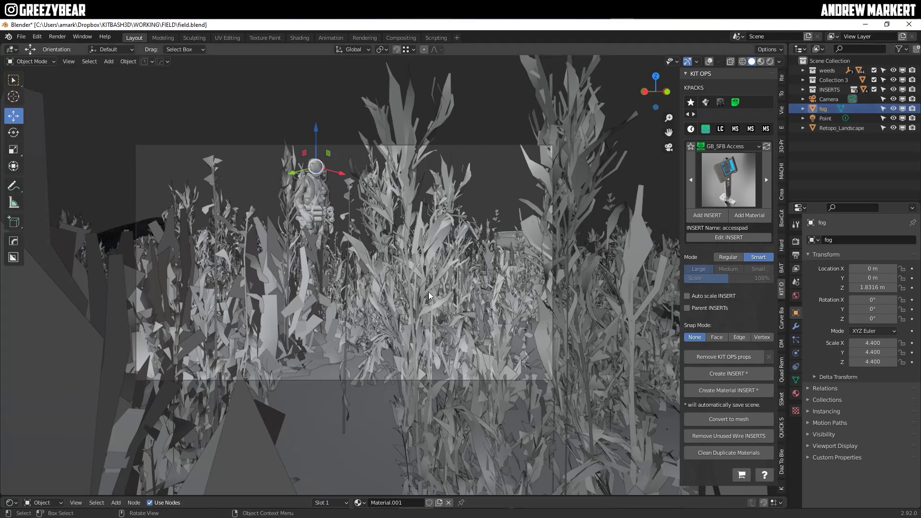
pyautogui.moveTo(428, 292); pyautogui.dragTo(837, 290, button='middle')
pyautogui.scroll(-6, 420, 278)
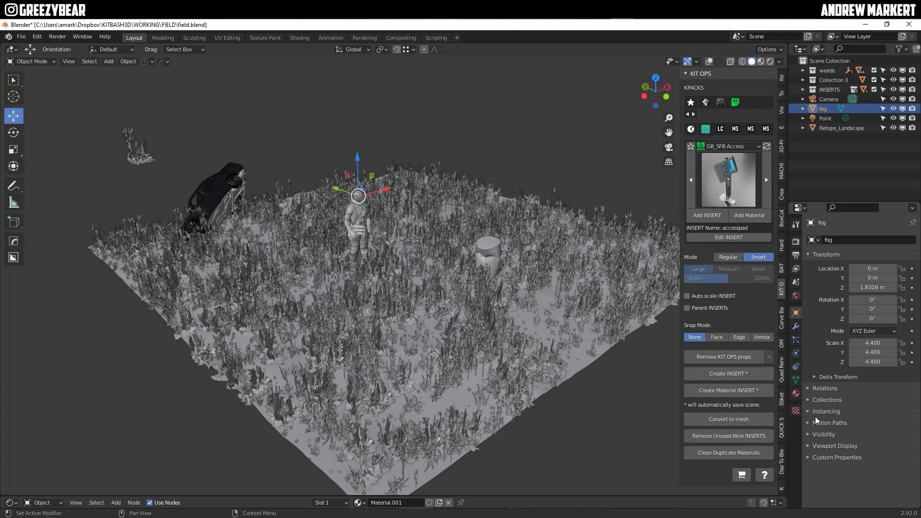
pyautogui.click(808, 445)
pyautogui.scroll(-4, 852, 424)
pyautogui.click(864, 477)
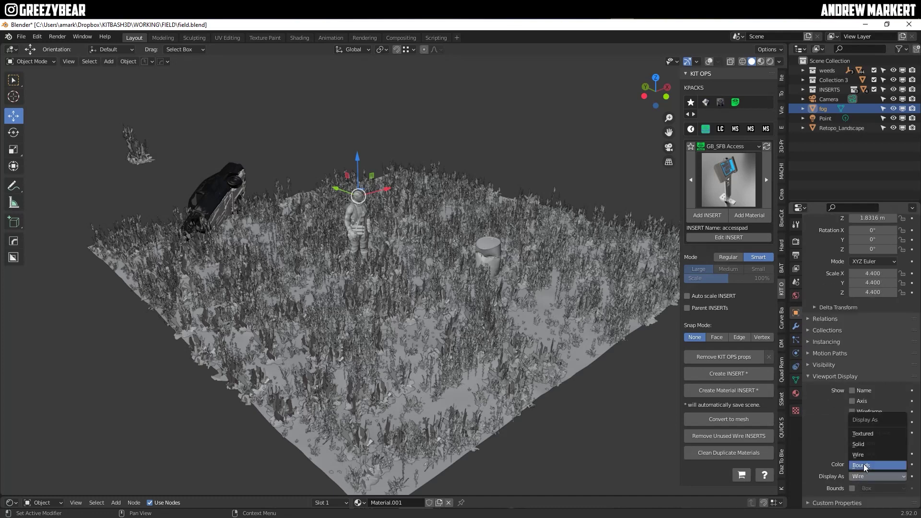
pyautogui.click(868, 444)
# - Deselect everything and orbit around the solid fog cube
pyautogui.click(88, 336)
pyautogui.hotkey('alt', 'a')
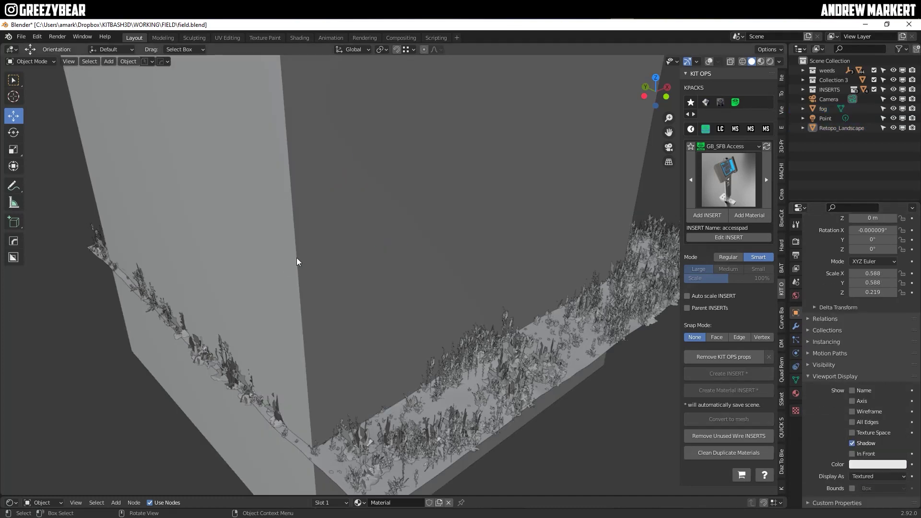
pyautogui.scroll(-3, 296, 258)
pyautogui.moveTo(320, 275); pyautogui.dragTo(341, 202, button='middle')
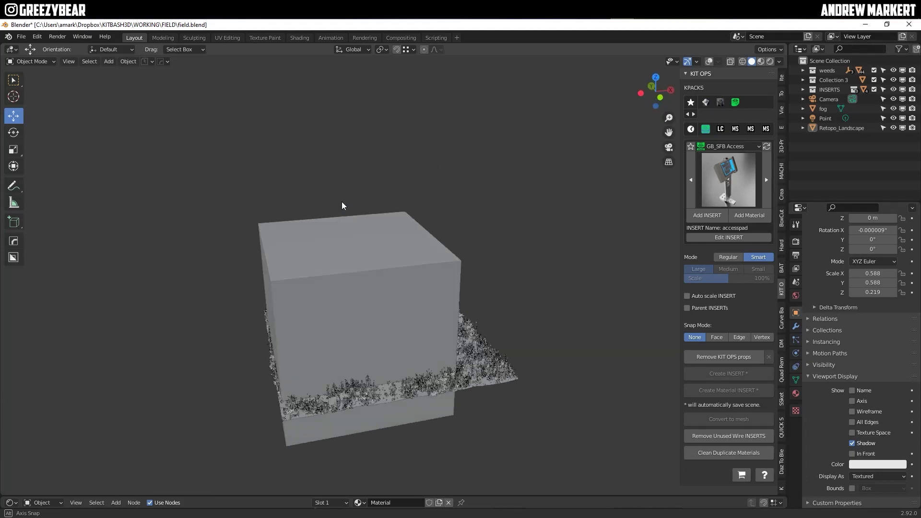
# - Select the fog cube and inspect its Volume Scatter nodes in a temporarily enlarged Shader Editor
pyautogui.scroll(2, 388, 295)
pyautogui.moveTo(388, 296); pyautogui.dragTo(390, 163, button='middle')
pyautogui.click(391, 240)
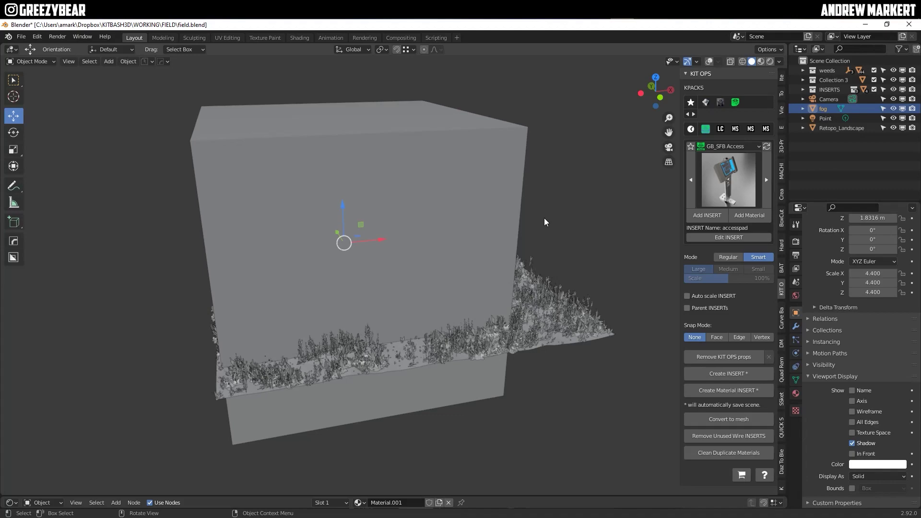
pyautogui.moveTo(597, 224); pyautogui.dragTo(483, 304, button='middle')
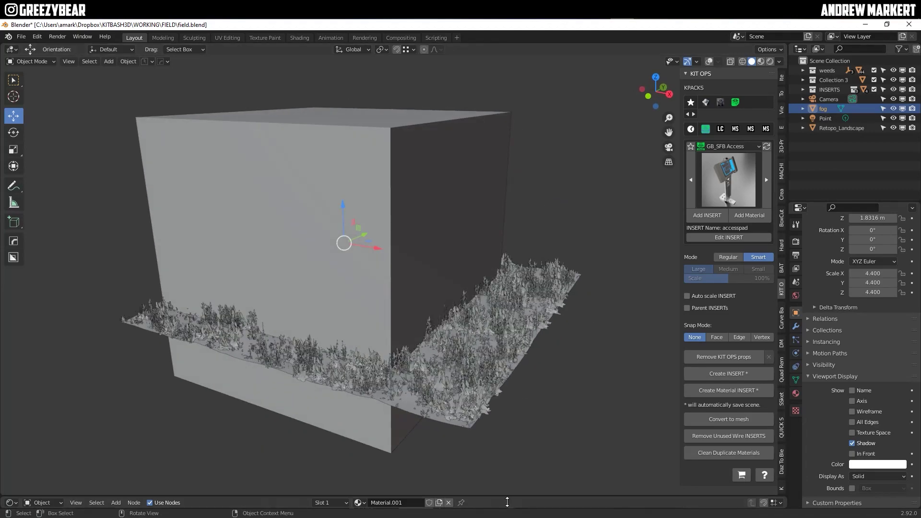
pyautogui.moveTo(526, 497); pyautogui.dragTo(526, 332)
pyautogui.press('Home')
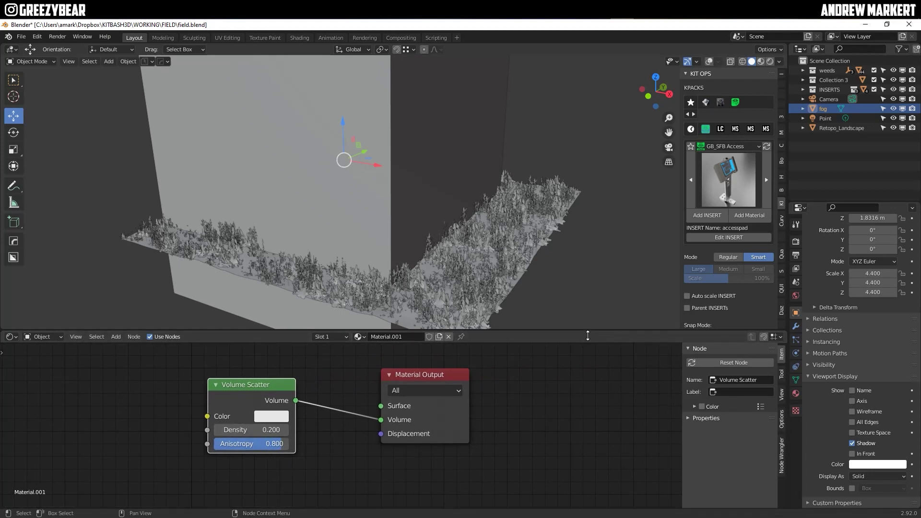
pyautogui.moveTo(595, 332); pyautogui.dragTo(595, 452)
# - Set the fog cube's Display As back to Wire
pyautogui.moveTo(509, 304); pyautogui.dragTo(379, 246, button='middle')
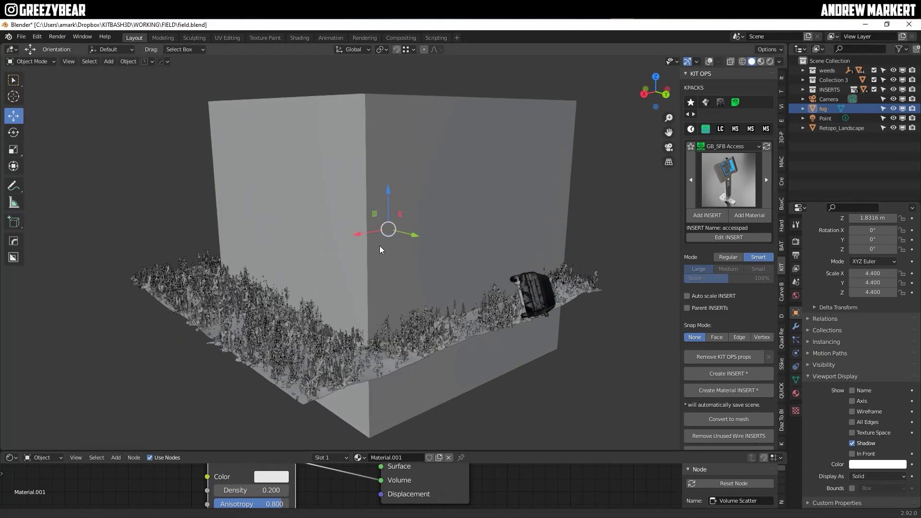
pyautogui.click(873, 476)
pyautogui.click(874, 460)
# - Look through the scene camera and bring up the Eevee Render Properties
pyautogui.click(669, 147)
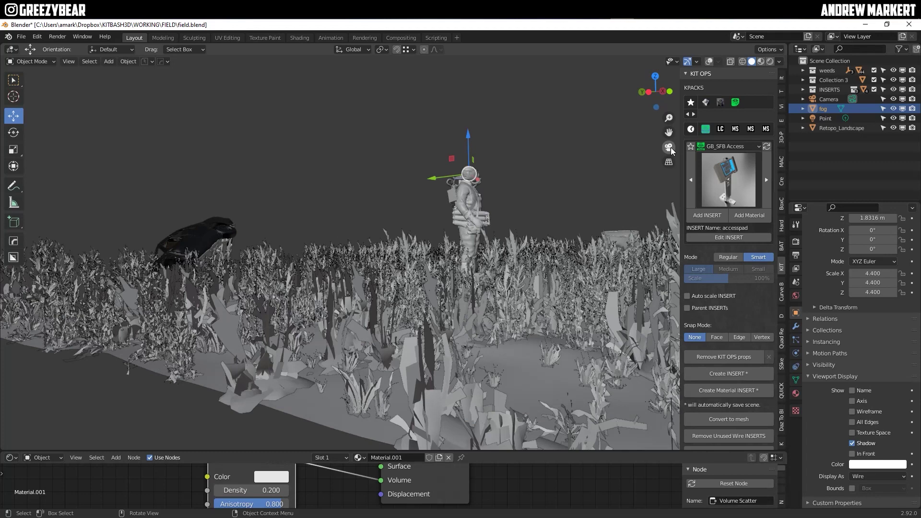
pyautogui.click(796, 241)
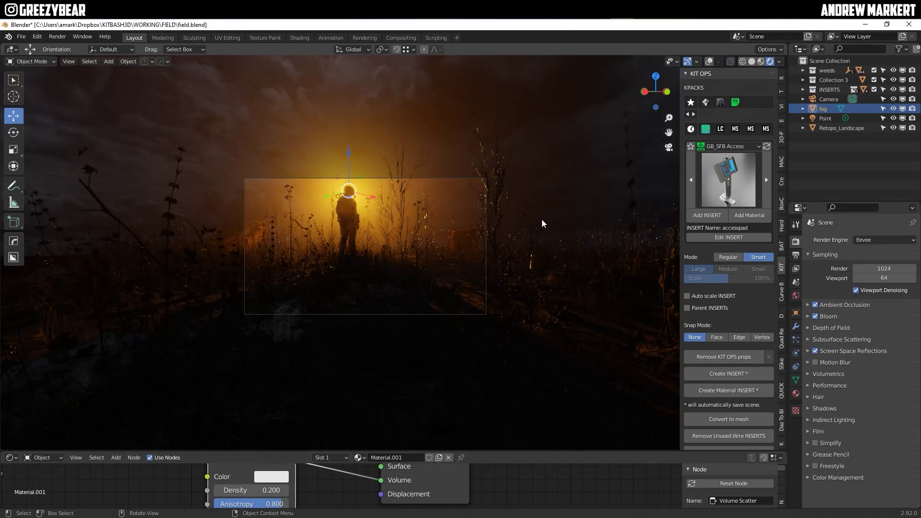
pyautogui.click(894, 108)
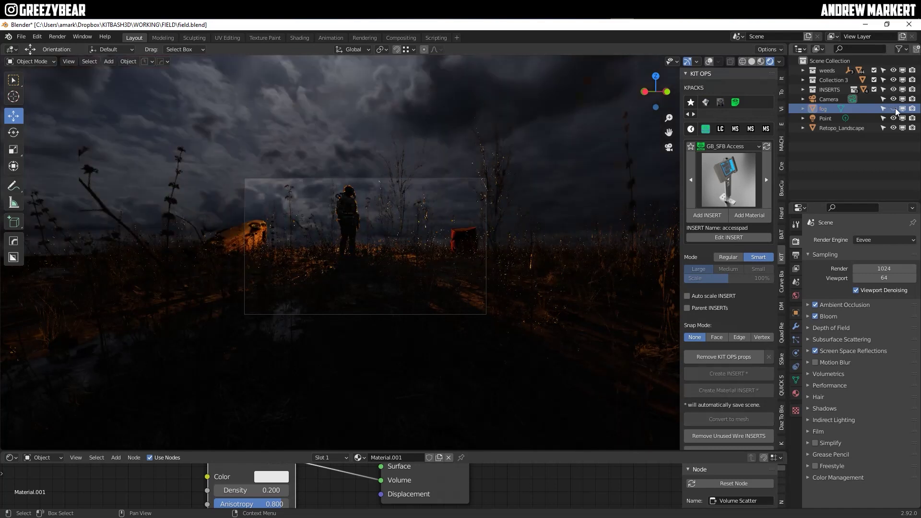
pyautogui.click(902, 108)
pyautogui.click(900, 110)
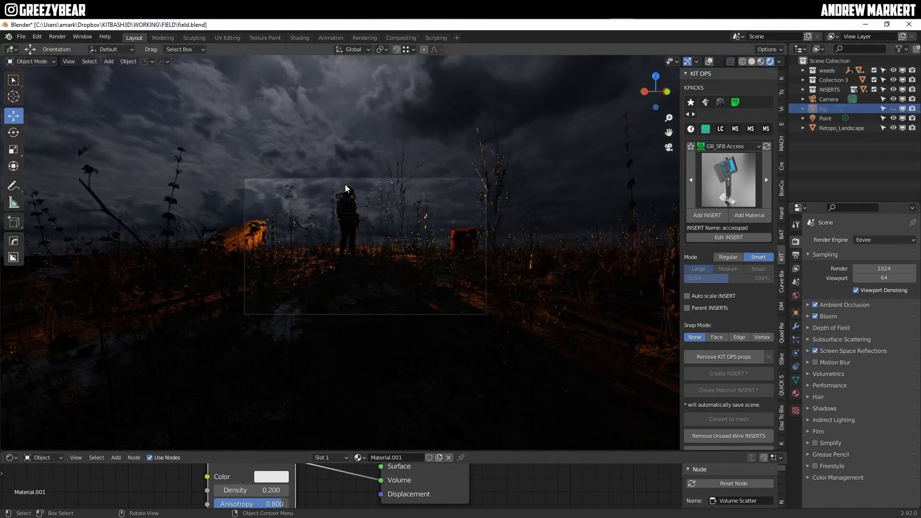
pyautogui.click(893, 109)
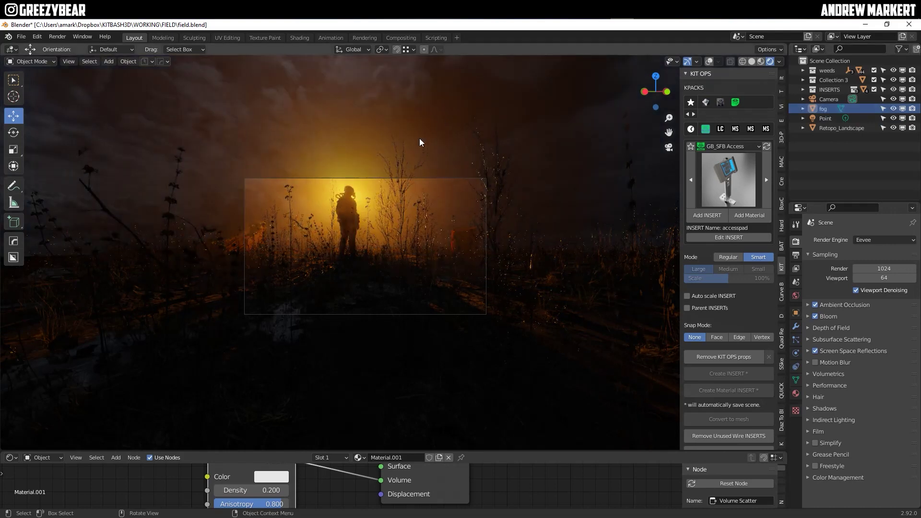
pyautogui.scroll(2, 372, 215)
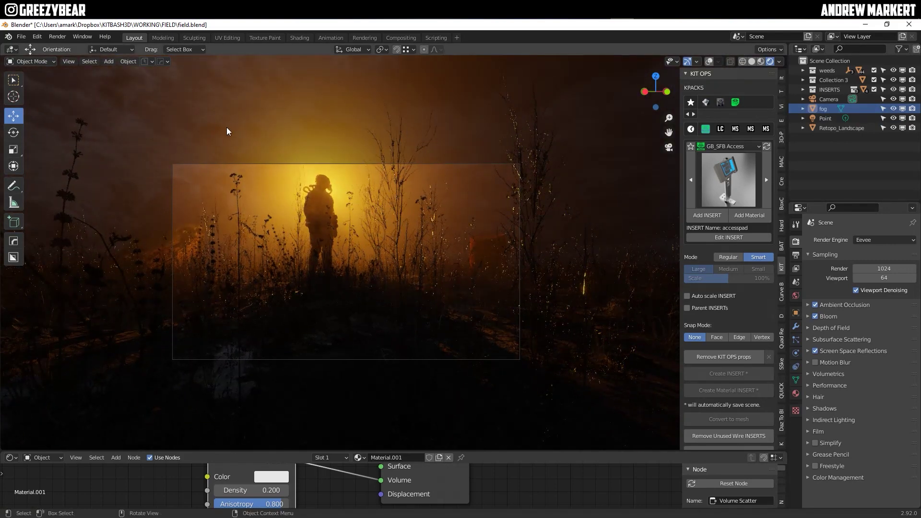
# - Switch to Solid shading and set the fog object's Display As to Solid
pyautogui.click(752, 62)
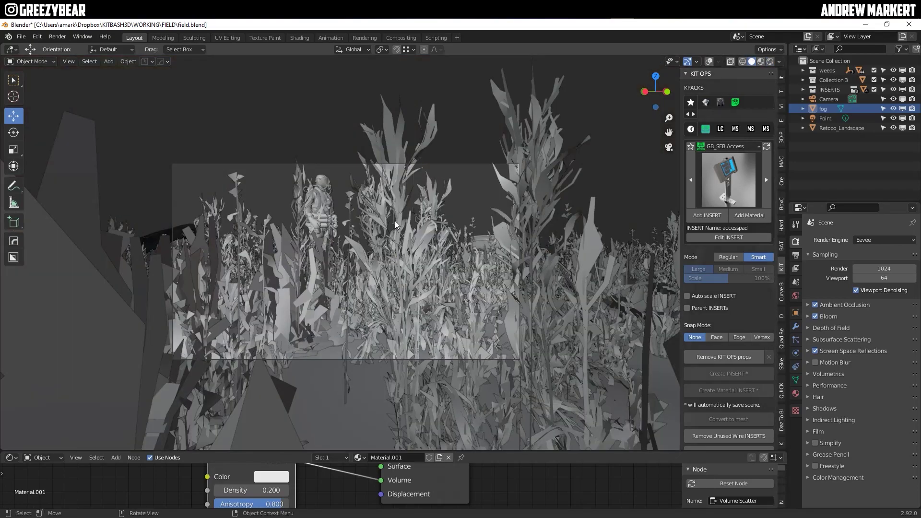
pyautogui.scroll(-5, 374, 221)
pyautogui.moveTo(368, 219); pyautogui.dragTo(350, 240, button='middle')
pyautogui.scroll(1, 351, 240)
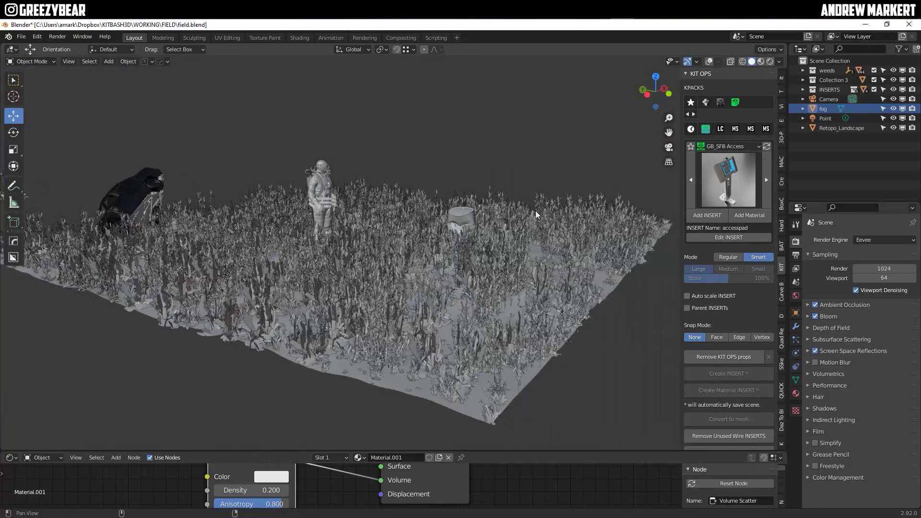
pyautogui.click(813, 108)
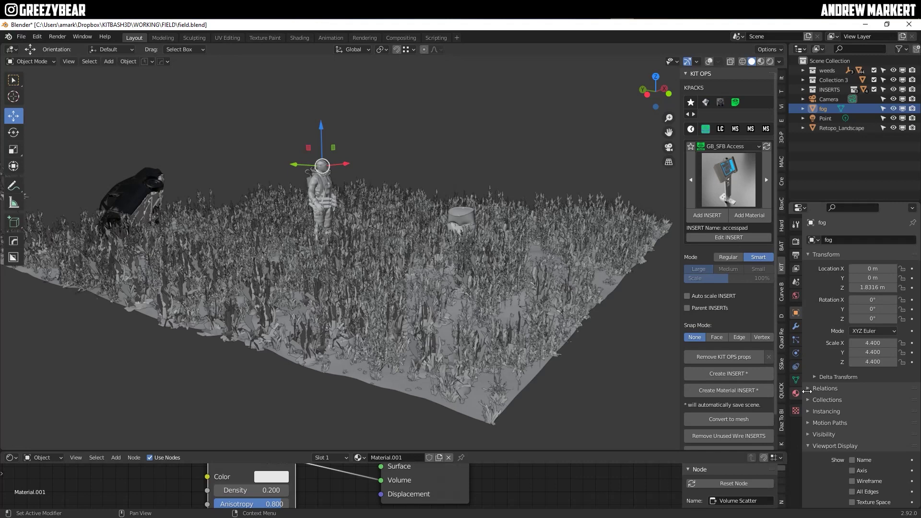
pyautogui.scroll(-4, 845, 425)
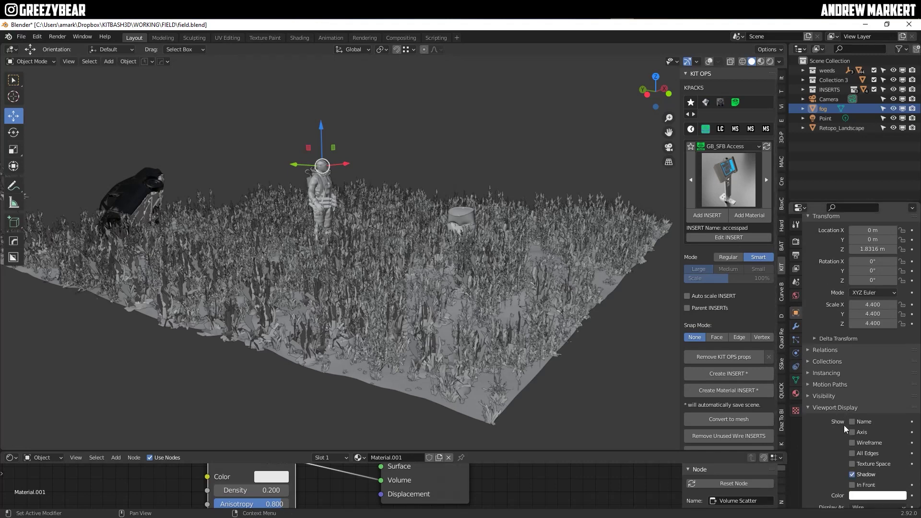
pyautogui.click(861, 476)
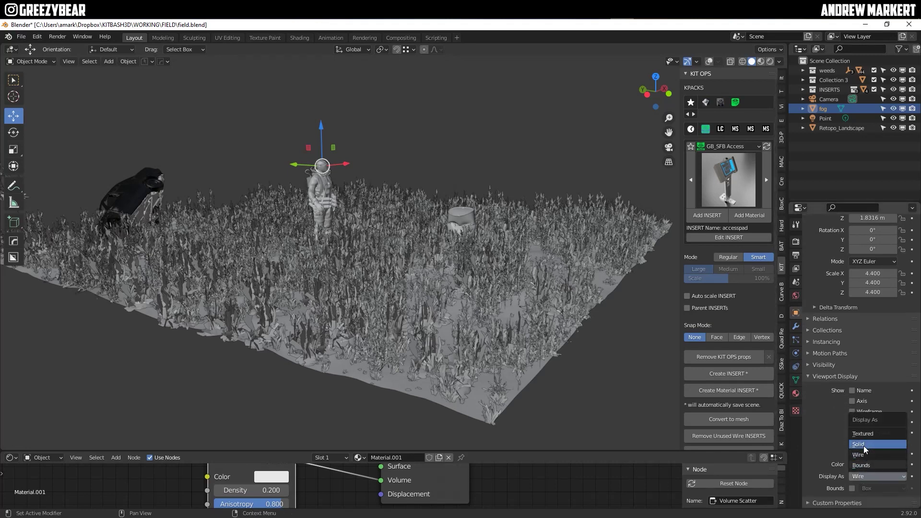
pyautogui.click(864, 446)
# - Orbit over the fog cube and make the node editor below taller
pyautogui.scroll(-6, 373, 223)
pyautogui.moveTo(280, 254); pyautogui.dragTo(189, 259, button='middle')
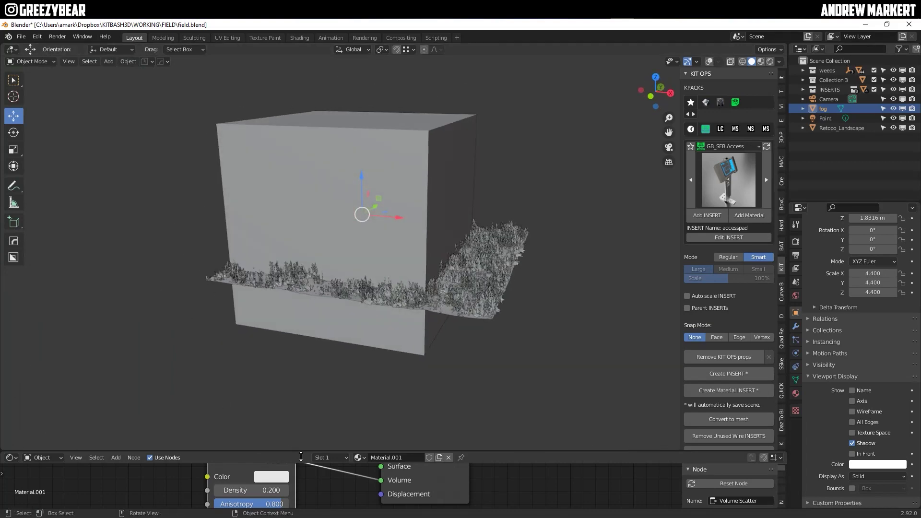
pyautogui.moveTo(298, 451); pyautogui.dragTo(298, 340)
pyautogui.moveTo(262, 306); pyautogui.dragTo(307, 190, button='middle')
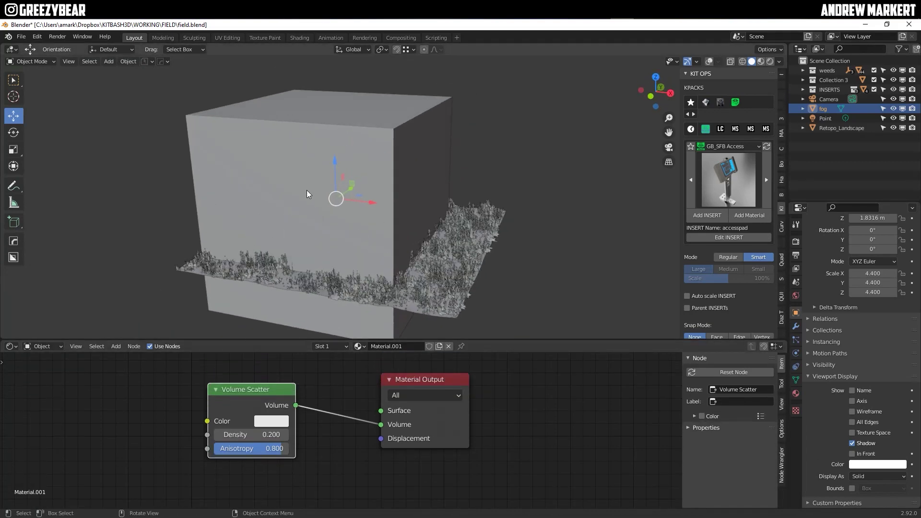
# - Delete the old fog cube and add a new mesh Cube
pyautogui.press('Delete')
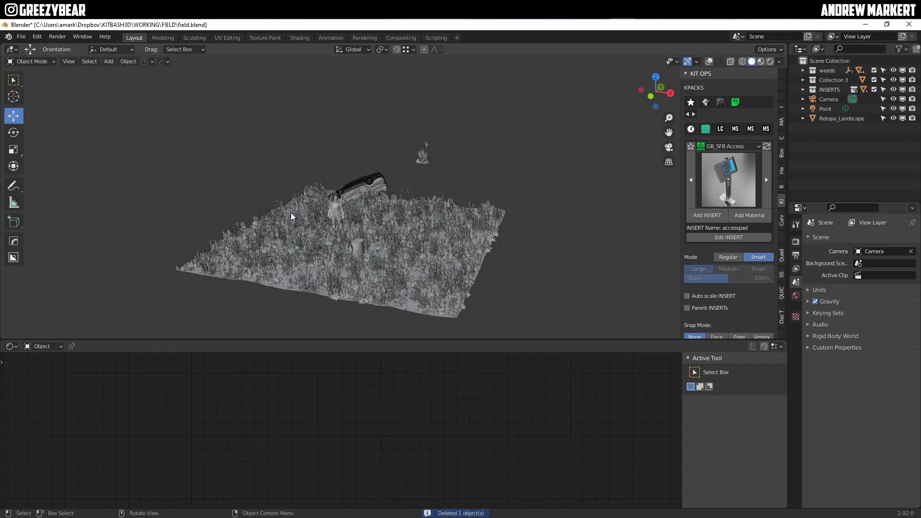
pyautogui.hotkey('ctrl', 'z')
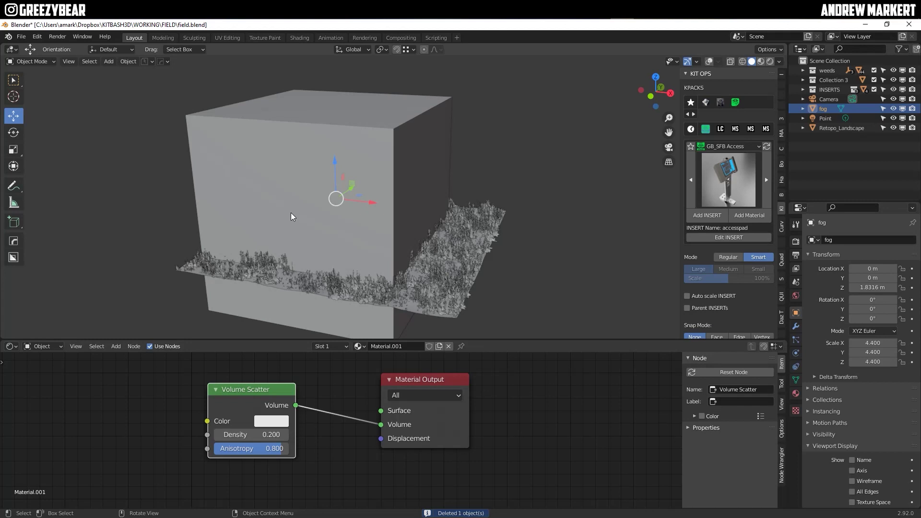
pyautogui.press('Delete')
pyautogui.click(110, 61)
pyautogui.moveTo(115, 68)
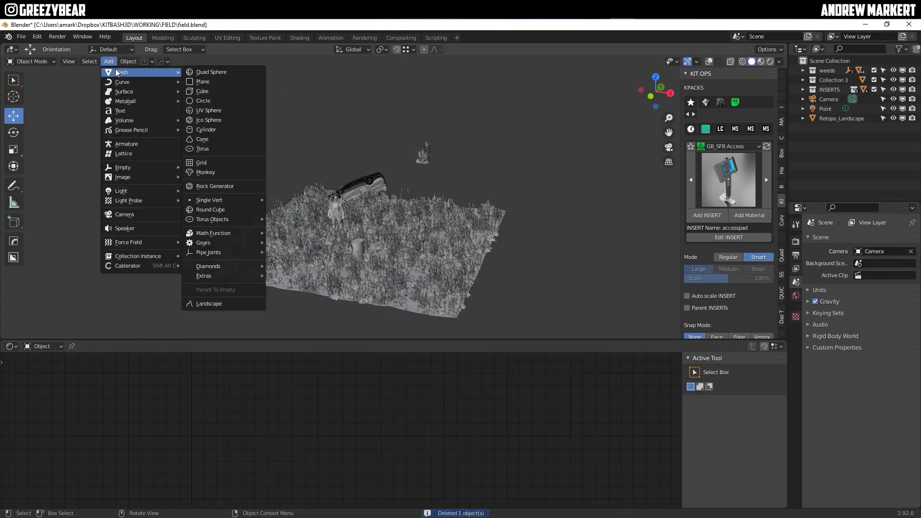
pyautogui.click(230, 92)
# - Scale the cube uniformly to 5.499 and lift it to Z 3.9149 m
pyautogui.press('s')
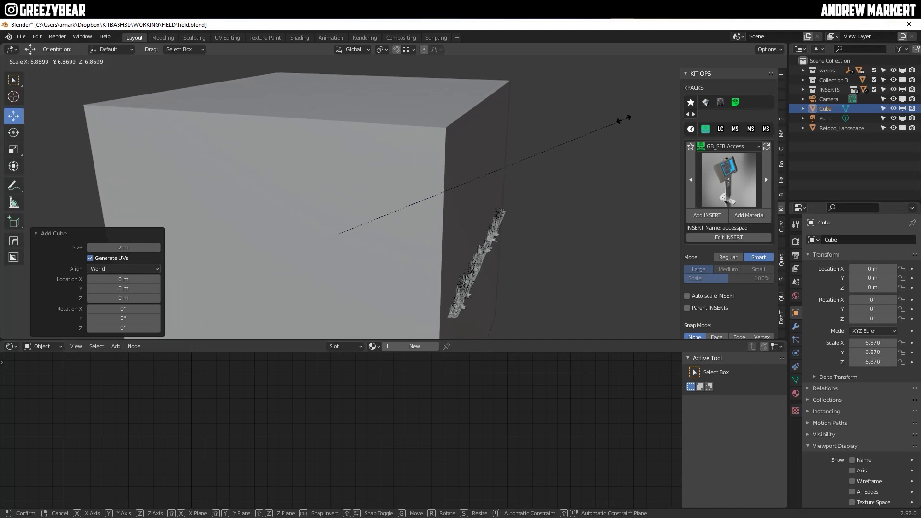
pyautogui.click(628, 117)
pyautogui.moveTo(628, 117); pyautogui.dragTo(358, 179, button='middle')
pyautogui.scroll(-3, 514, 154)
pyautogui.press('s')
pyautogui.click(502, 154)
pyautogui.moveTo(358, 182); pyautogui.dragTo(355, 136)
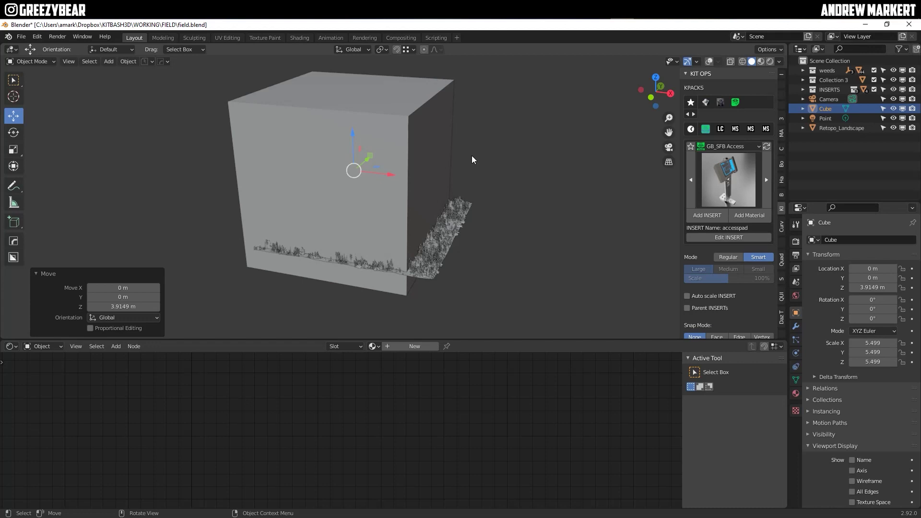
# - Flatten the cube along Z and lower it to Z 2.5143 m
pyautogui.press('s')
pyautogui.press('z')
pyautogui.click(404, 175)
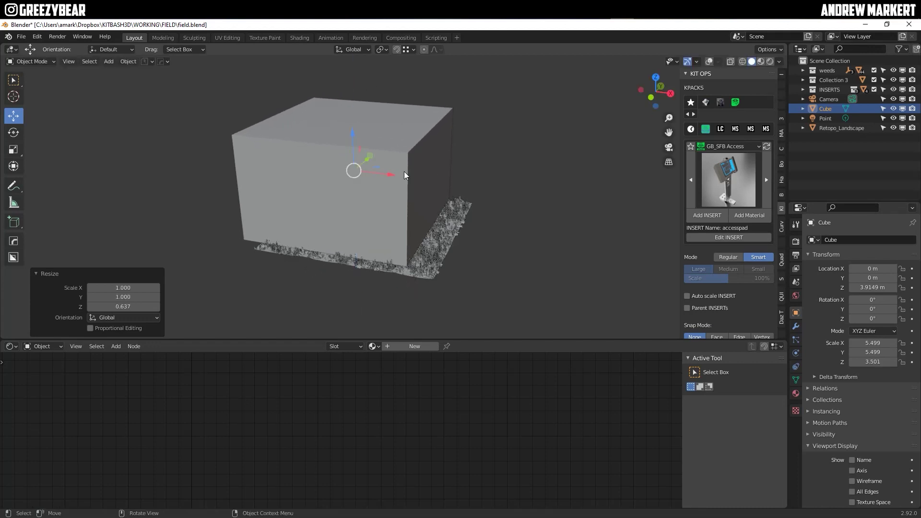
pyautogui.moveTo(356, 135); pyautogui.dragTo(356, 154)
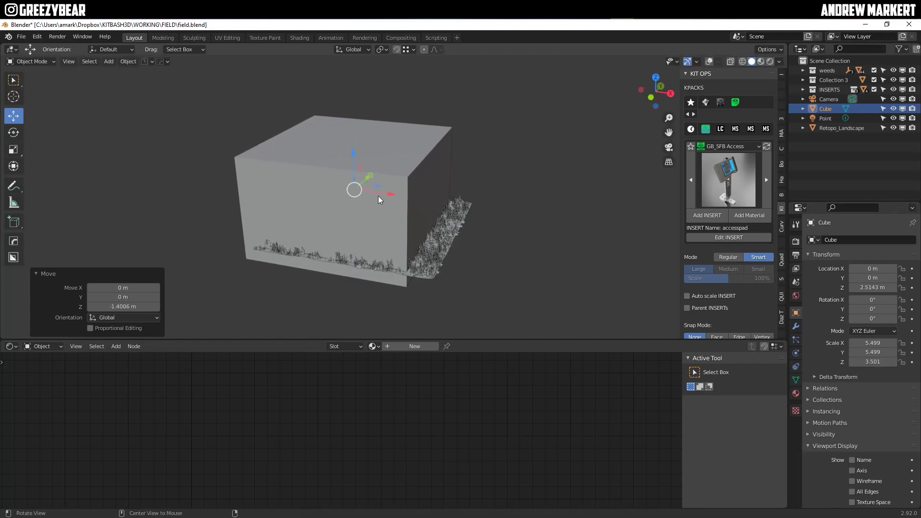
pyautogui.moveTo(379, 196)
pyautogui.mouseDown(button='middle')
pyautogui.moveTo(346, 182)
pyautogui.moveTo(241, 189)
pyautogui.moveTo(367, 197)
pyautogui.mouseUp(button='middle')
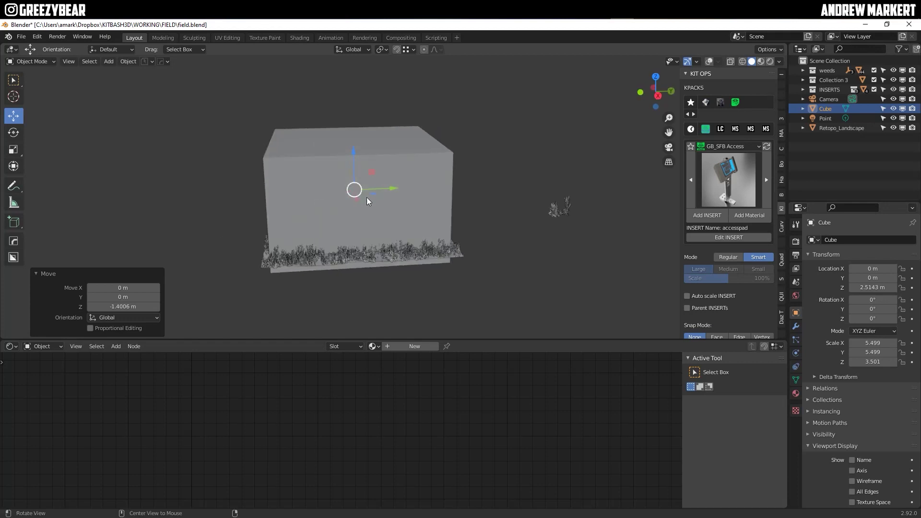
# - Scale the cube per axis to Z 4.311, X 5.962 and Y 6.573
pyautogui.press('s')
pyautogui.press('z')
pyautogui.click(454, 176)
pyautogui.moveTo(454, 175); pyautogui.dragTo(370, 209, button='middle')
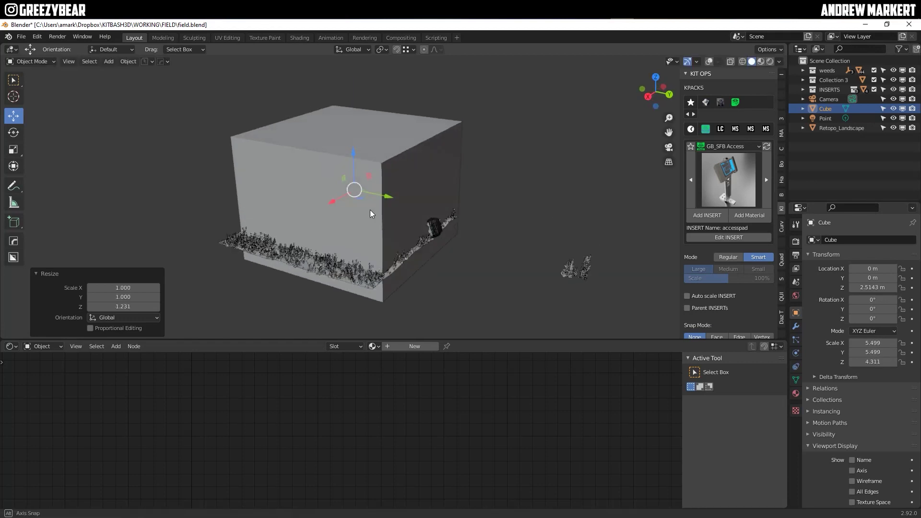
pyautogui.press('s')
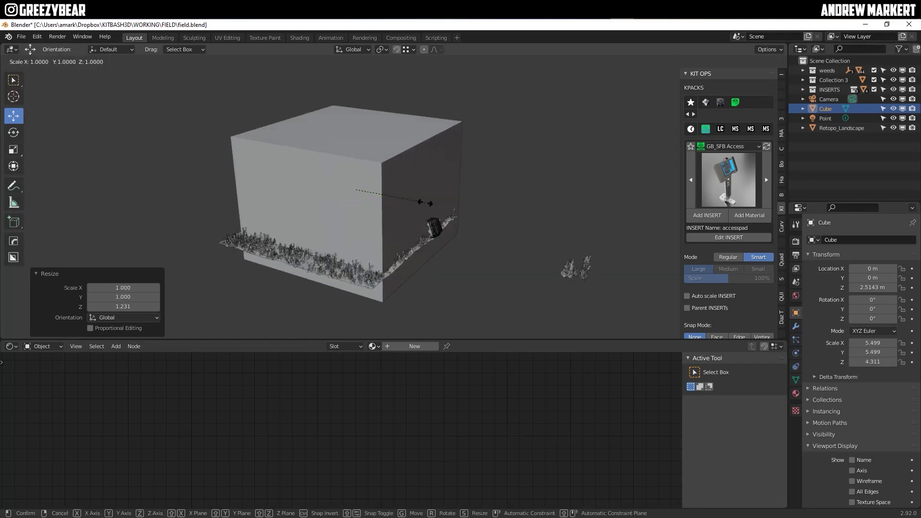
pyautogui.press('x')
pyautogui.click(424, 200)
pyautogui.press('s')
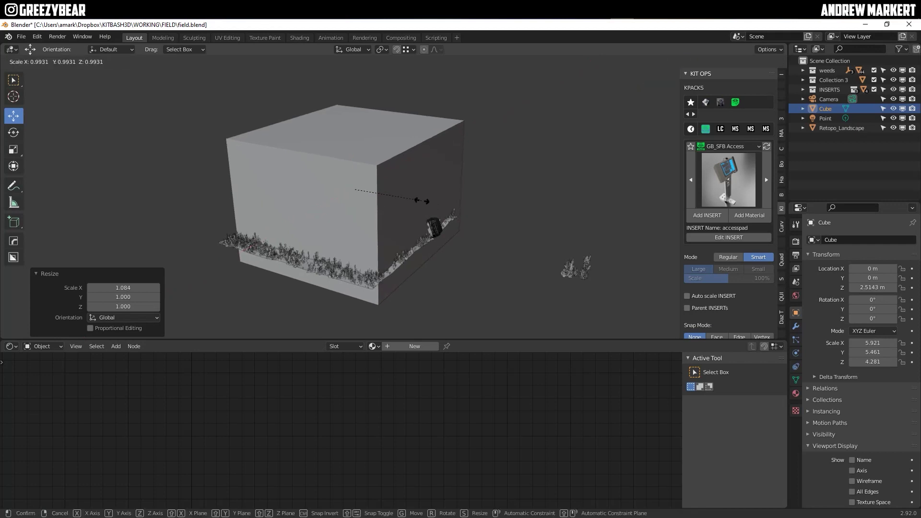
pyautogui.press('y')
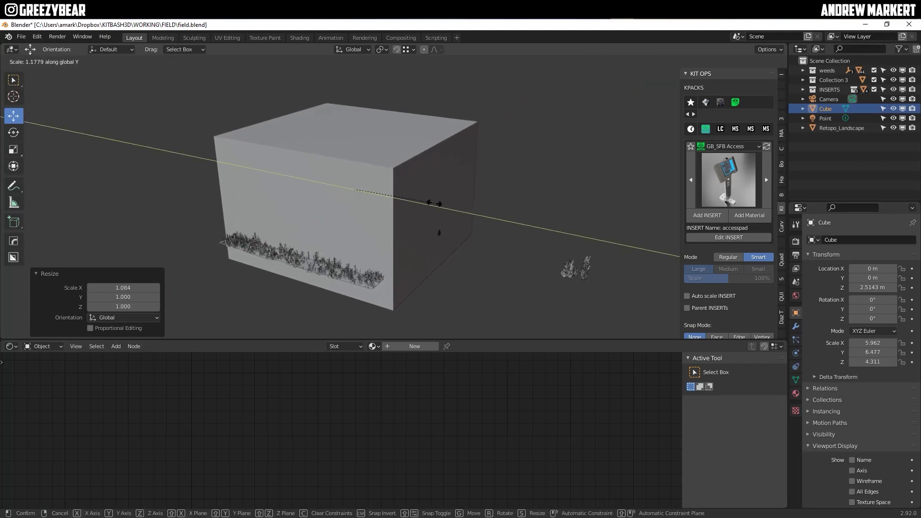
pyautogui.click(442, 198)
pyautogui.moveTo(444, 196); pyautogui.dragTo(423, 216, button='middle')
# - In camera view, raise the cube slightly to Z 2.7334 m
pyautogui.click(668, 148)
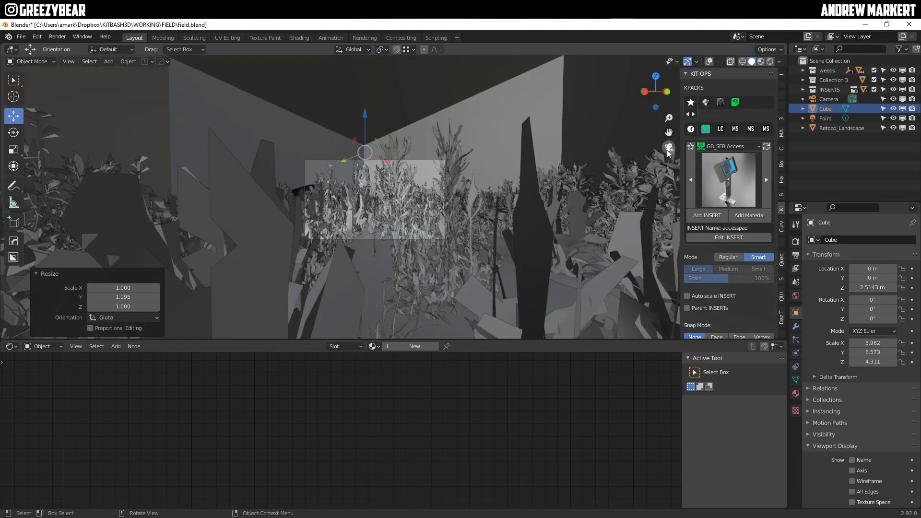
pyautogui.scroll(3, 384, 201)
pyautogui.scroll(-3, 375, 197)
pyautogui.keyDown('shift'); pyautogui.moveTo(376, 147); pyautogui.dragTo(359, 183, button='middle'); pyautogui.keyUp('shift')
pyautogui.moveTo(338, 96)
pyautogui.mouseDown()
pyautogui.moveTo(345, 66)
pyautogui.moveTo(352, 91)
pyautogui.mouseUp()
pyautogui.keyDown('shift'); pyautogui.moveTo(356, 133); pyautogui.dragTo(386, 203, button='middle'); pyautogui.keyUp('shift')
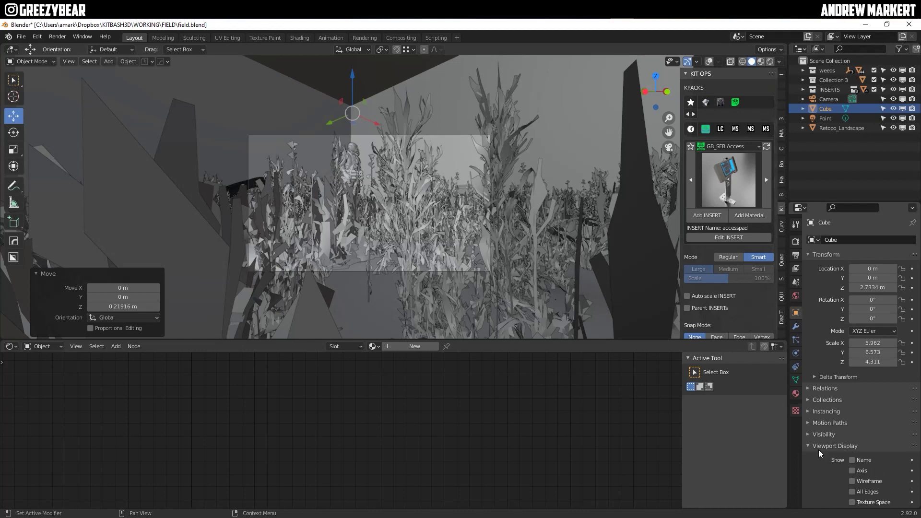
# - Display the cube as Wire and give it a new material, Material.002
pyautogui.scroll(-4, 844, 447)
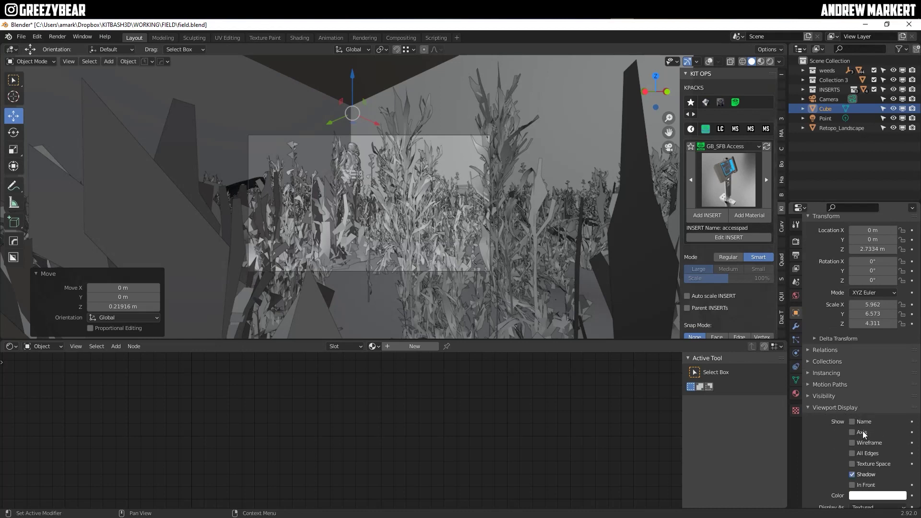
pyautogui.click(874, 477)
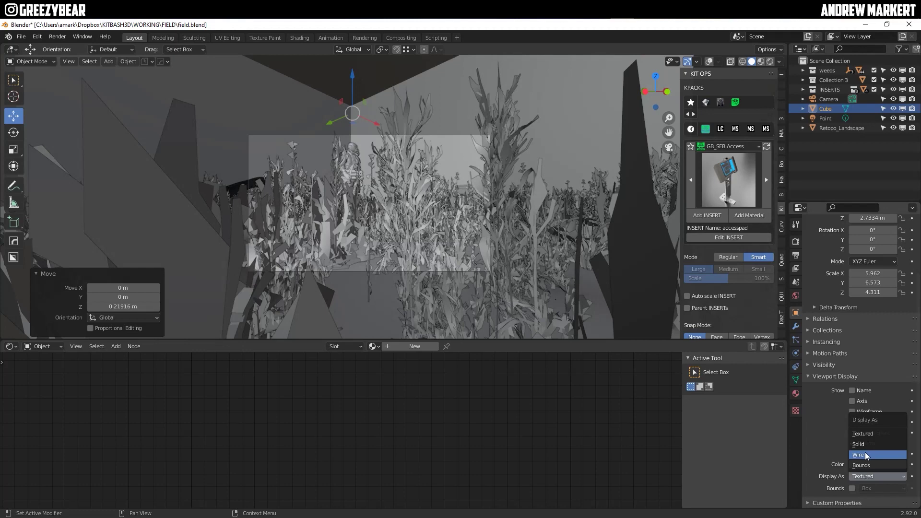
pyautogui.click(866, 452)
pyautogui.scroll(-2, 388, 256)
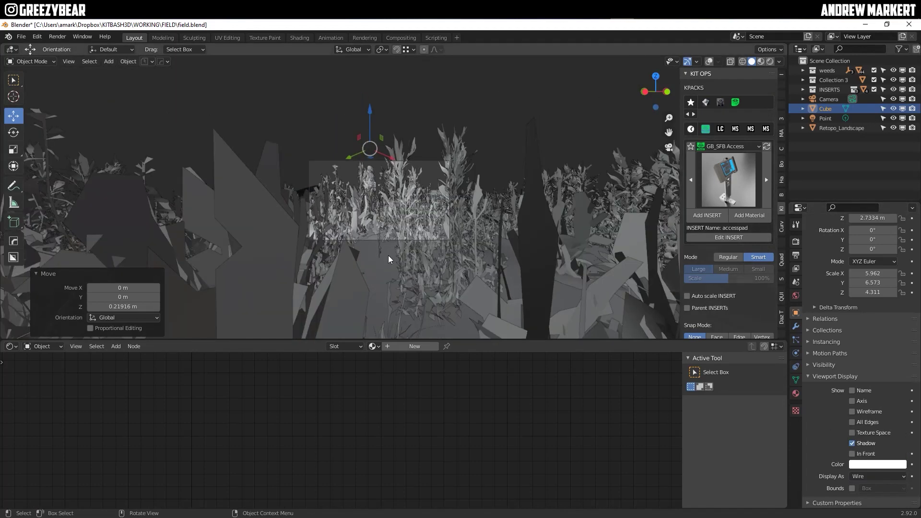
pyautogui.click(387, 347)
pyautogui.moveTo(263, 409); pyautogui.dragTo(363, 421, button='middle')
pyautogui.scroll(-2, 303, 406)
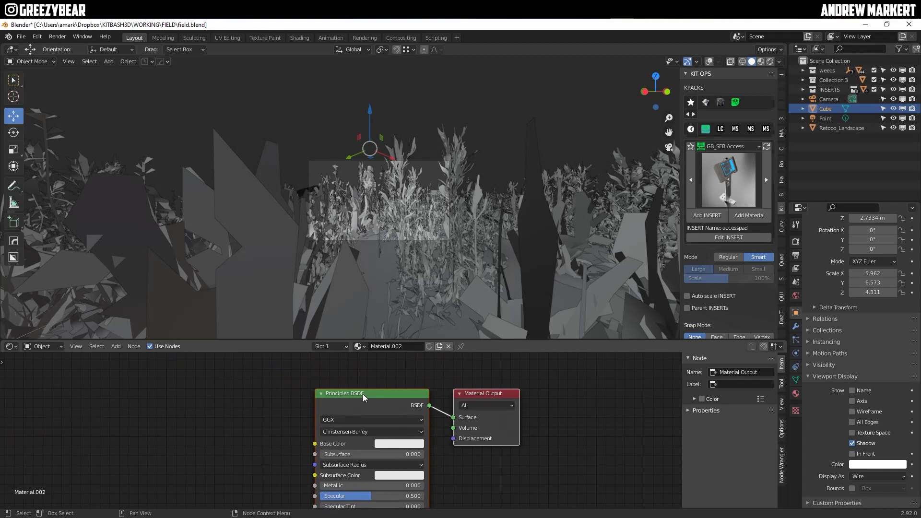
# - Replace the Principled BSDF with a Volume Scatter node wired to the output's Volume
pyautogui.click(363, 394)
pyautogui.press('x')
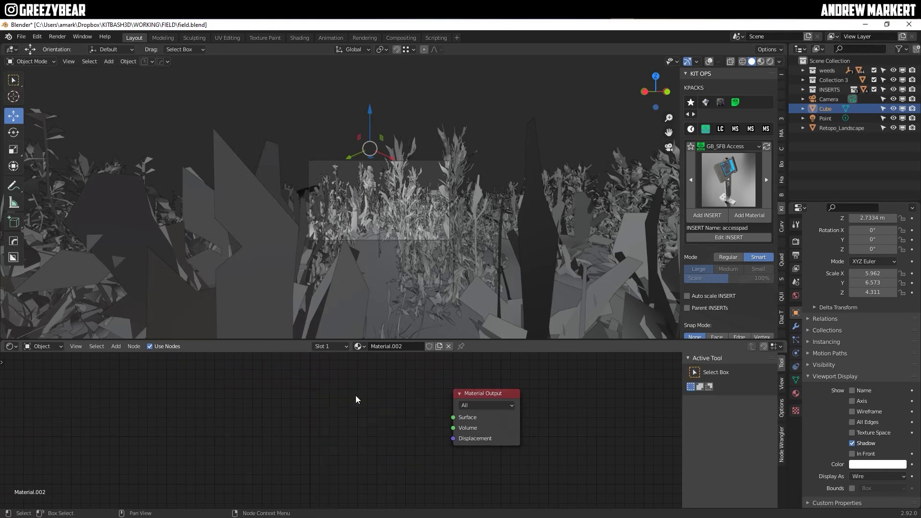
pyautogui.hotkey('shift', 'a')
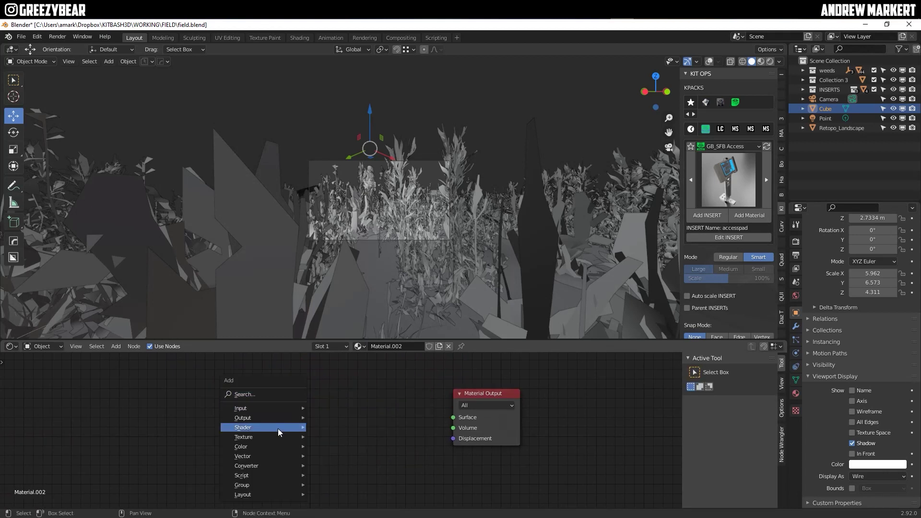
pyautogui.moveTo(276, 430)
pyautogui.click(339, 427)
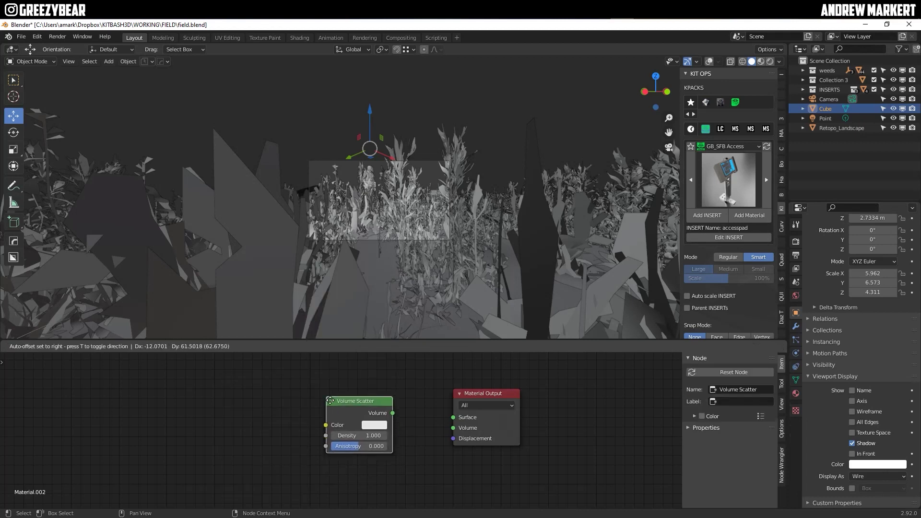
pyautogui.click(391, 408)
pyautogui.moveTo(392, 407); pyautogui.dragTo(453, 427)
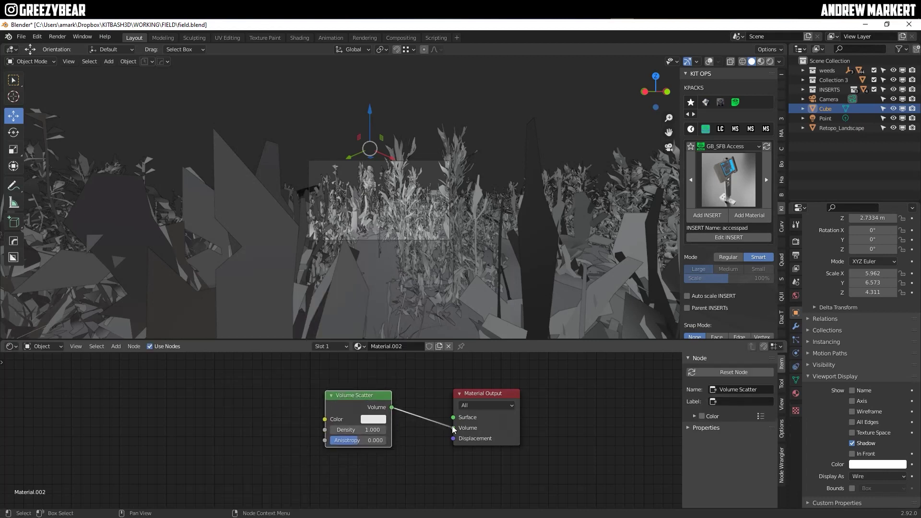
# - Set the Volume Scatter Density to 0.2 and Anisotropy to 0.8, then enlarge the viewport
pyautogui.click(357, 430)
pyautogui.write('0.2')
pyautogui.press('Return')
pyautogui.click(384, 440)
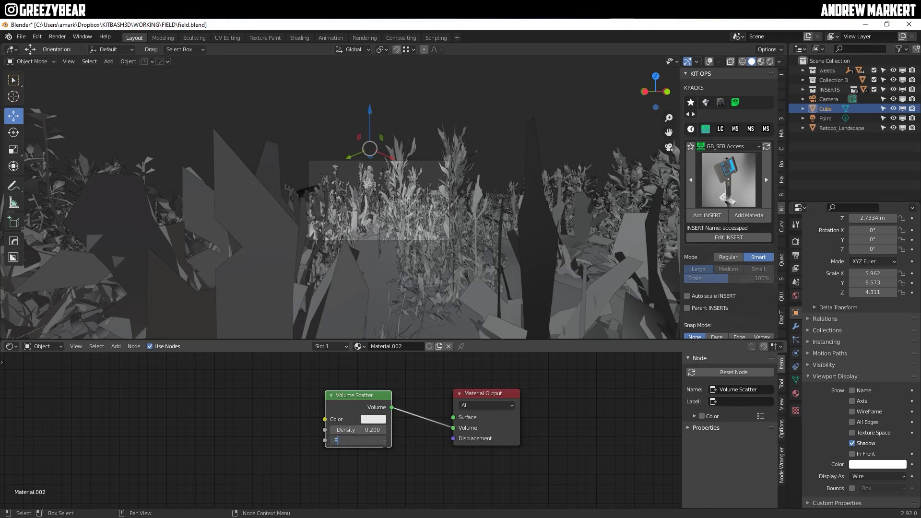
pyautogui.write('.8')
pyautogui.press('Return')
pyautogui.moveTo(614, 340); pyautogui.dragTo(617, 455)
pyautogui.scroll(4, 404, 233)
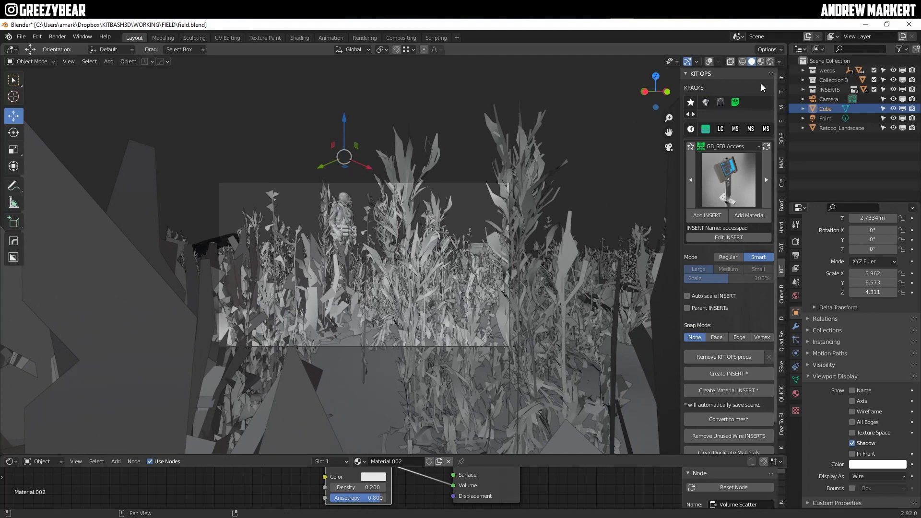
# - Preview the orange-glowing fog cube in Rendered shading from outside the camera, overlays on
pyautogui.click(769, 62)
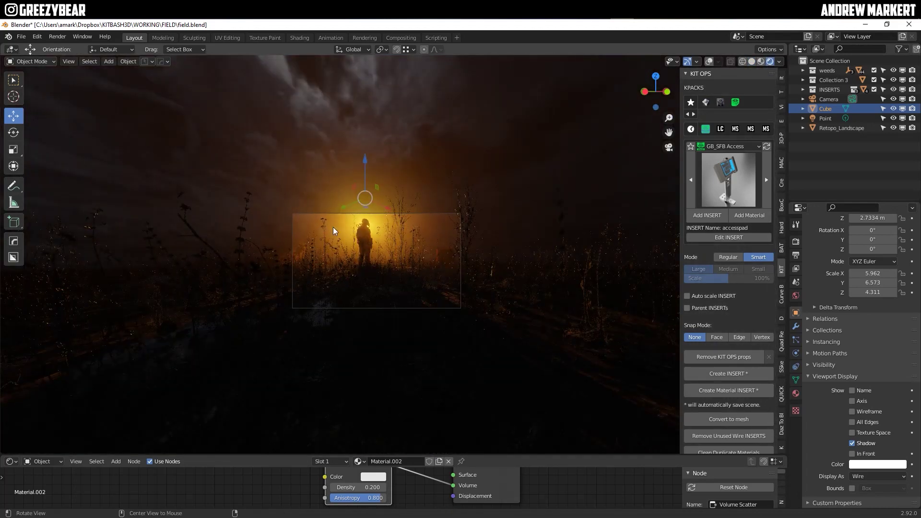
pyautogui.moveTo(333, 226)
pyautogui.mouseDown(button='middle')
pyautogui.moveTo(388, 243)
pyautogui.moveTo(405, 225)
pyautogui.moveTo(388, 304)
pyautogui.moveTo(450, 243)
pyautogui.moveTo(325, 244)
pyautogui.moveTo(436, 255)
pyautogui.moveTo(383, 279)
pyautogui.moveTo(415, 259)
pyautogui.moveTo(343, 238)
pyautogui.mouseUp(button='middle')
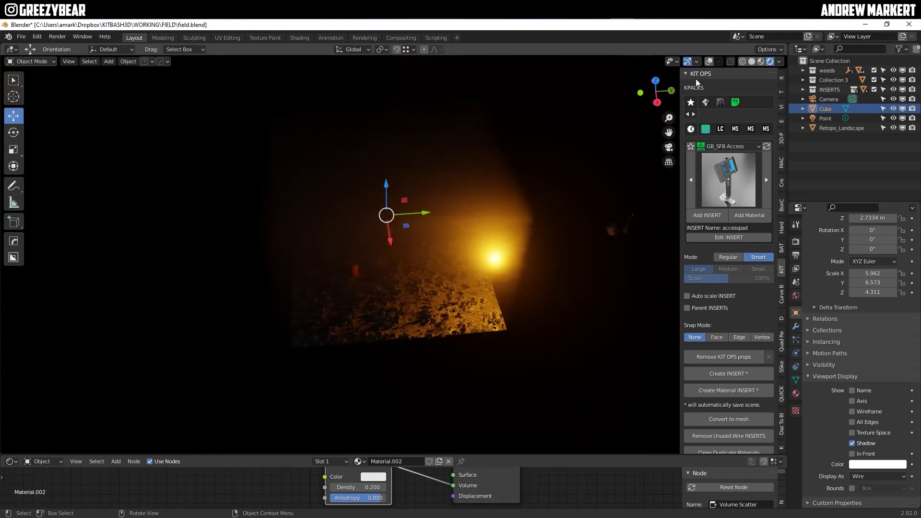
pyautogui.click(708, 62)
# - Move the Point light along X and turn the viewport overlays off
pyautogui.click(496, 260)
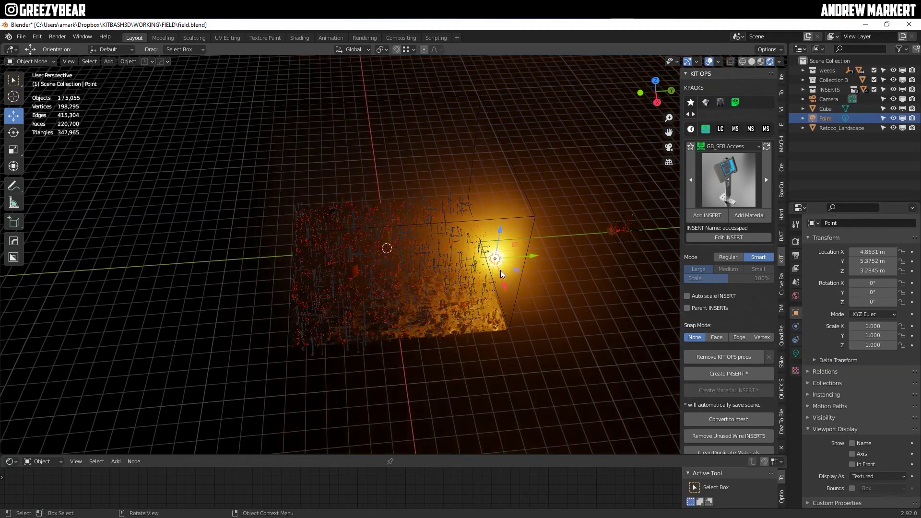
pyautogui.press('g')
pyautogui.press('x')
pyautogui.click(537, 379)
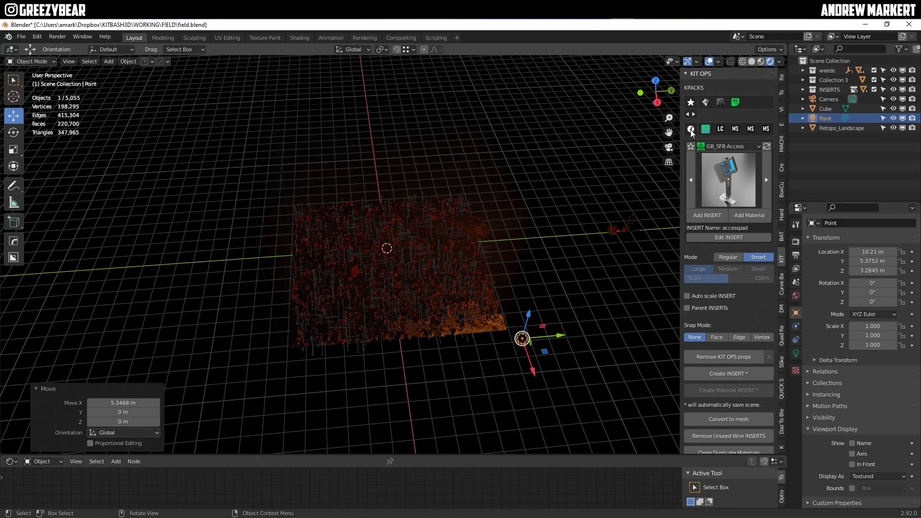
pyautogui.click(709, 61)
pyautogui.moveTo(465, 257); pyautogui.dragTo(436, 200, button='middle')
# - From the camera view, refine the light's X position to 5.2394 m behind the figure
pyautogui.click(666, 145)
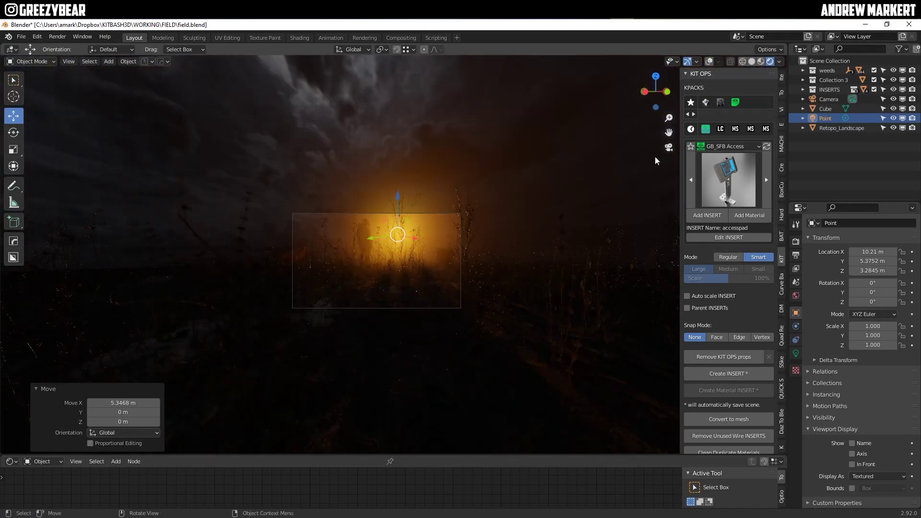
pyautogui.press('g')
pyautogui.press('x')
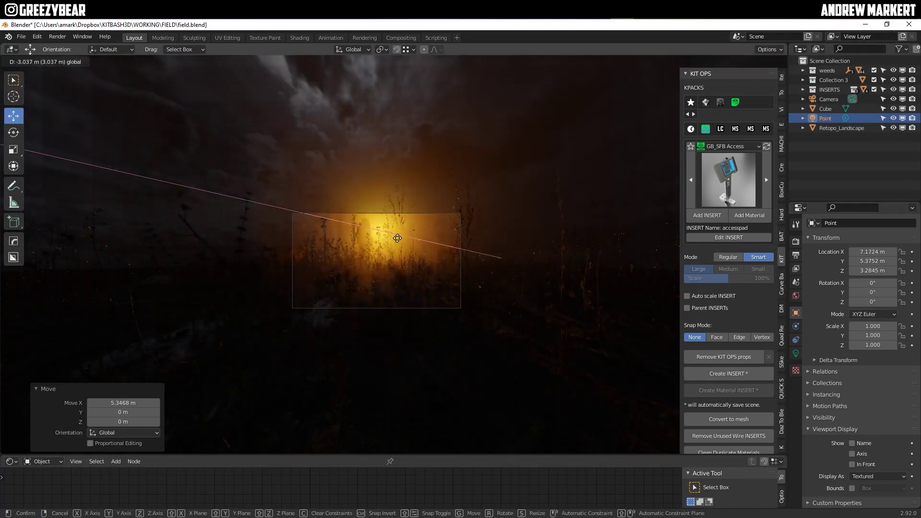
pyautogui.click(387, 236)
pyautogui.moveTo(416, 152); pyautogui.dragTo(410, 266, button='middle')
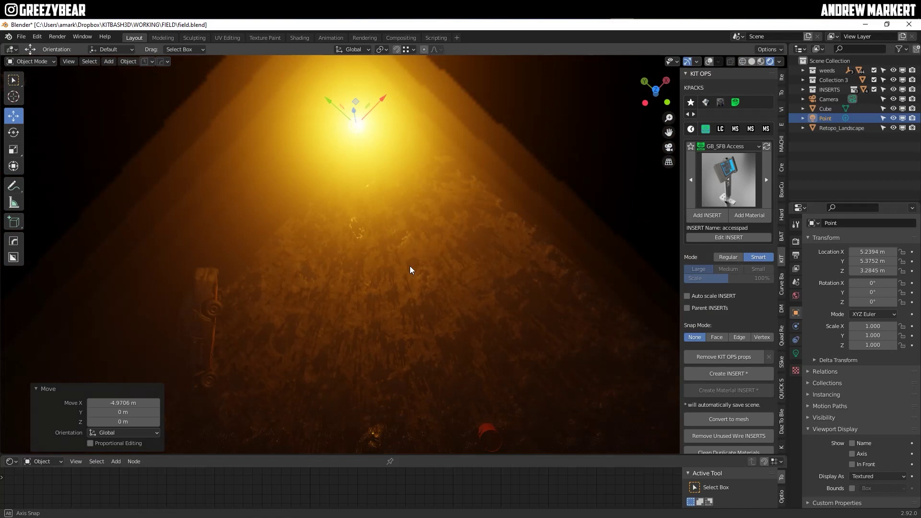
pyautogui.moveTo(214, 215); pyautogui.dragTo(533, 186, button='middle')
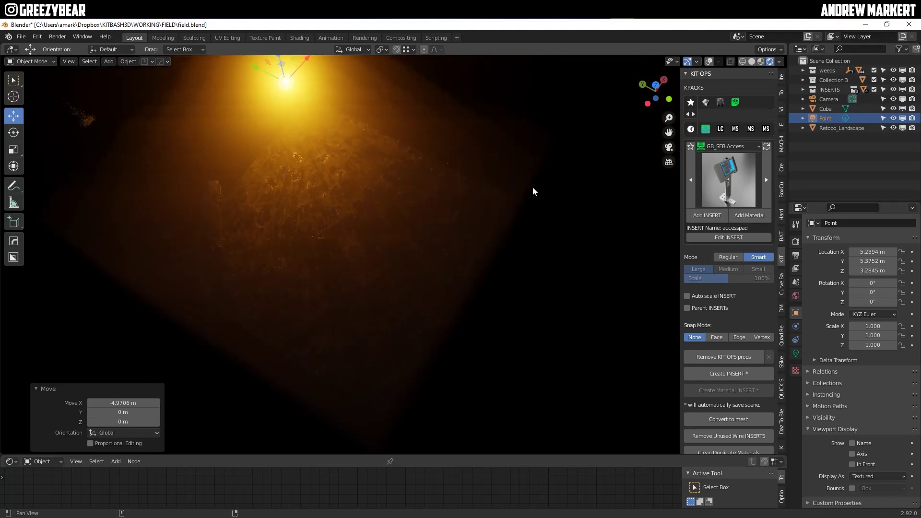
pyautogui.click(669, 147)
# - Select the Retopo_Landscape object and orbit over the terrain before returning to camera view
pyautogui.scroll(8, 373, 243)
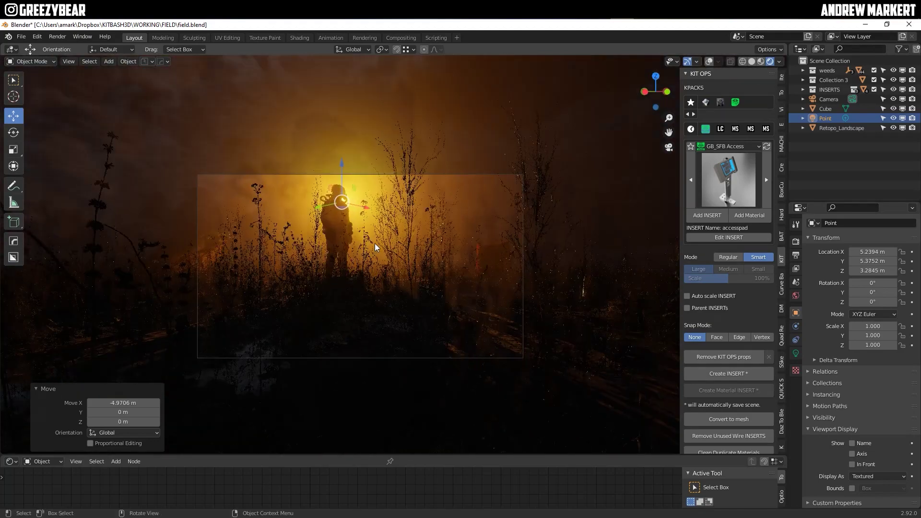
pyautogui.keyDown('shift'); pyautogui.moveTo(375, 243); pyautogui.dragTo(397, 223, button='middle'); pyautogui.keyUp('shift')
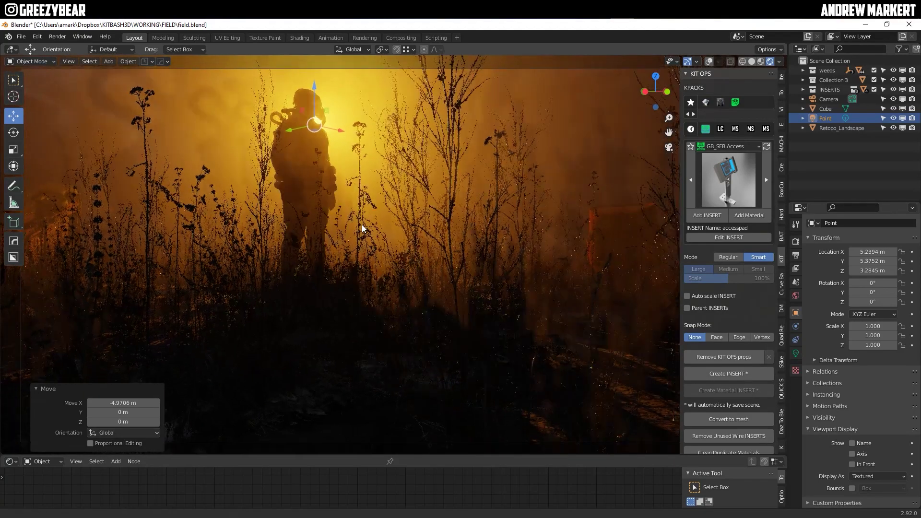
pyautogui.scroll(-4, 362, 224)
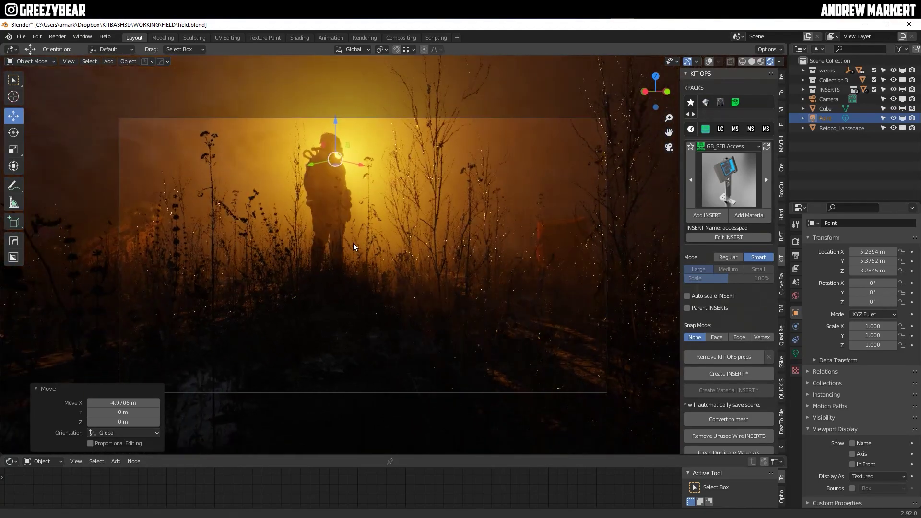
pyautogui.click(51, 312)
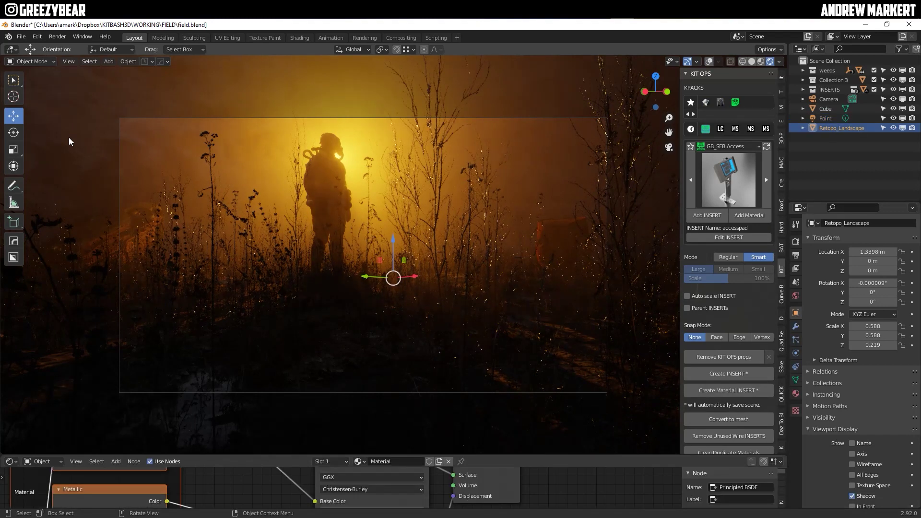
pyautogui.scroll(-5, 409, 249)
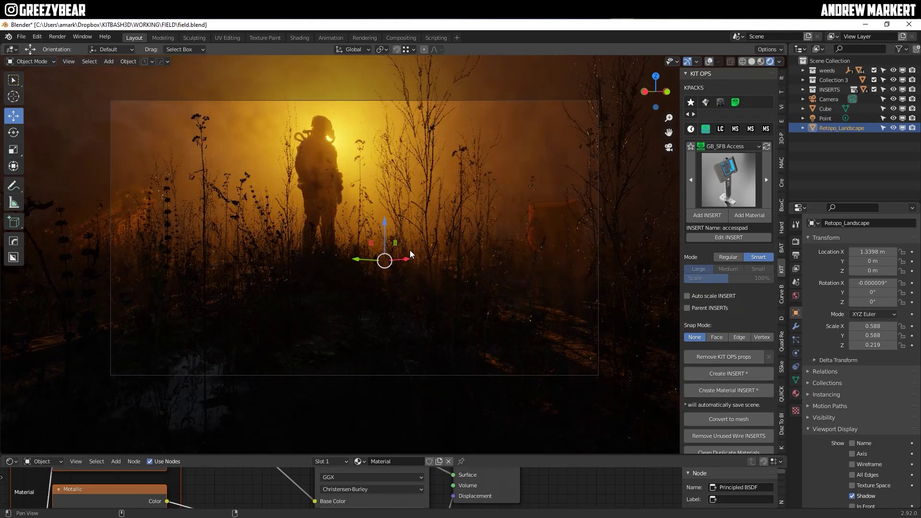
pyautogui.moveTo(391, 251); pyautogui.dragTo(379, 229, button='middle')
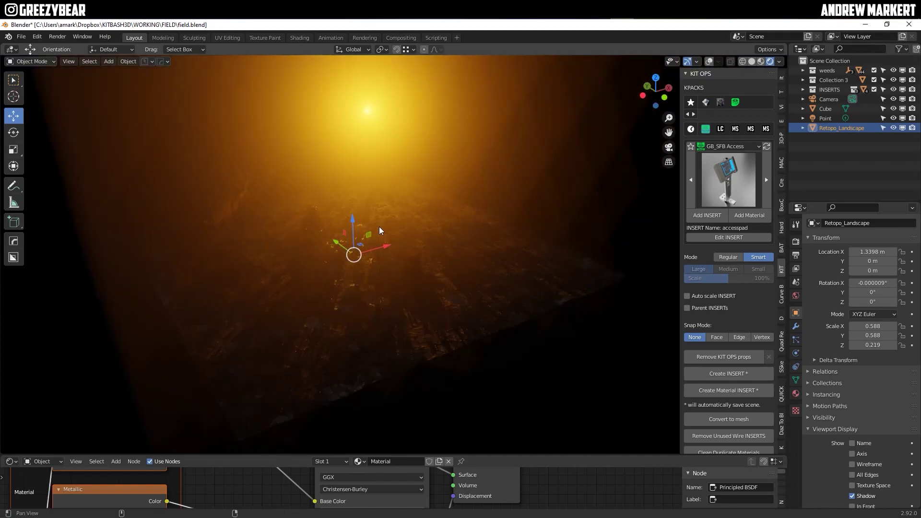
pyautogui.click(669, 147)
pyautogui.scroll(4, 372, 214)
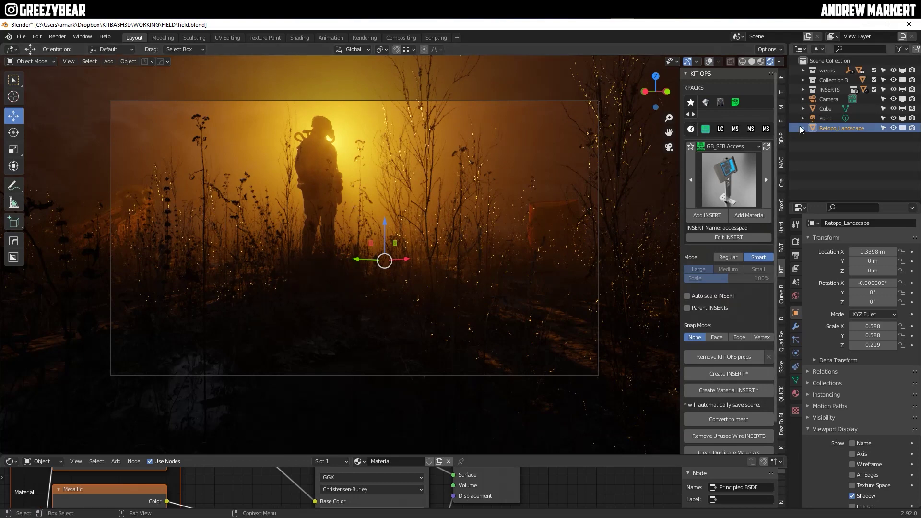
# - Nudge the Point light back to Y 5.7951 m and up to Z 3.5659 m
pyautogui.click(814, 117)
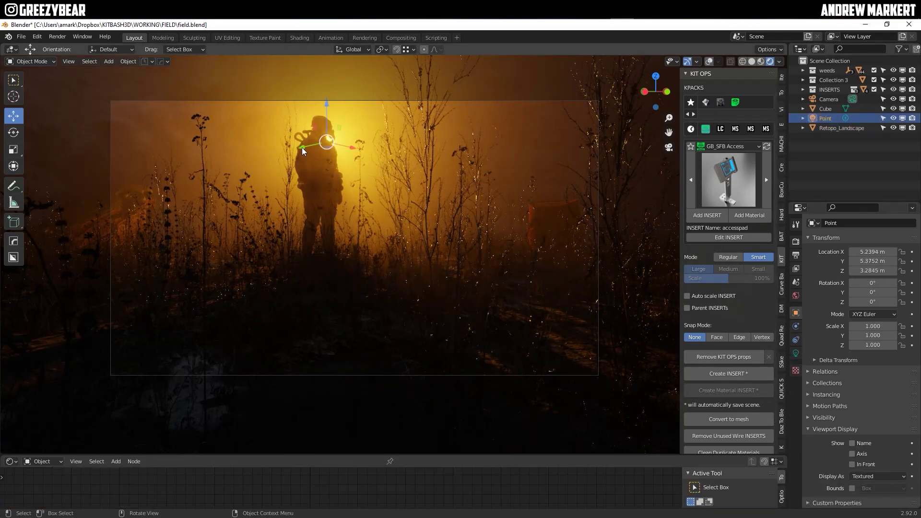
pyautogui.moveTo(302, 150); pyautogui.dragTo(289, 146)
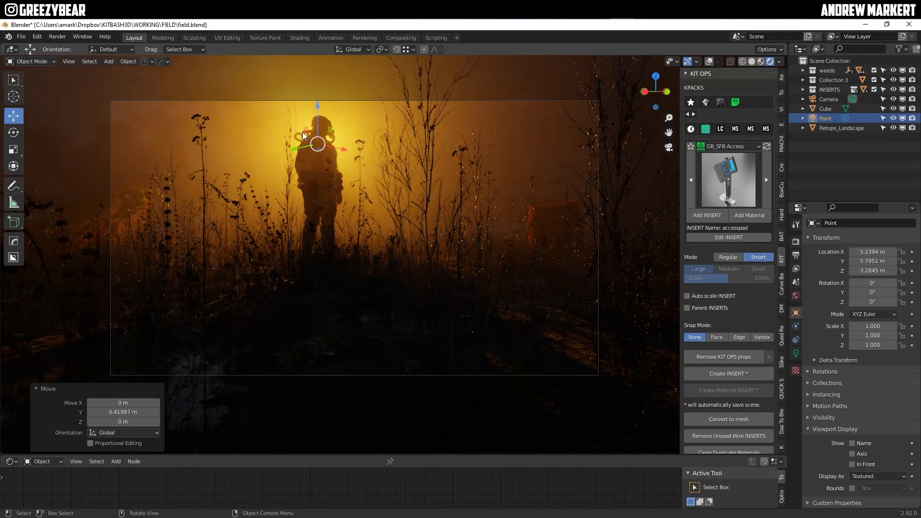
pyautogui.moveTo(316, 100); pyautogui.dragTo(350, 140)
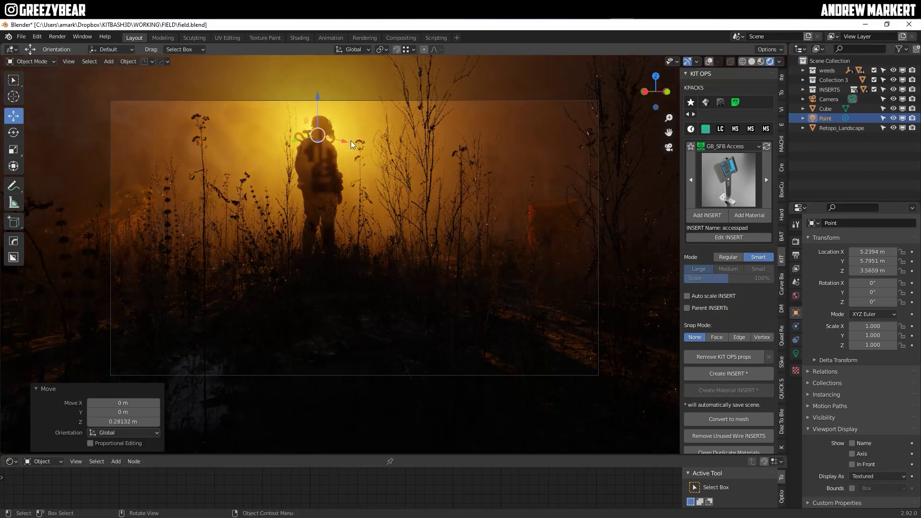
pyautogui.scroll(-4, 404, 210)
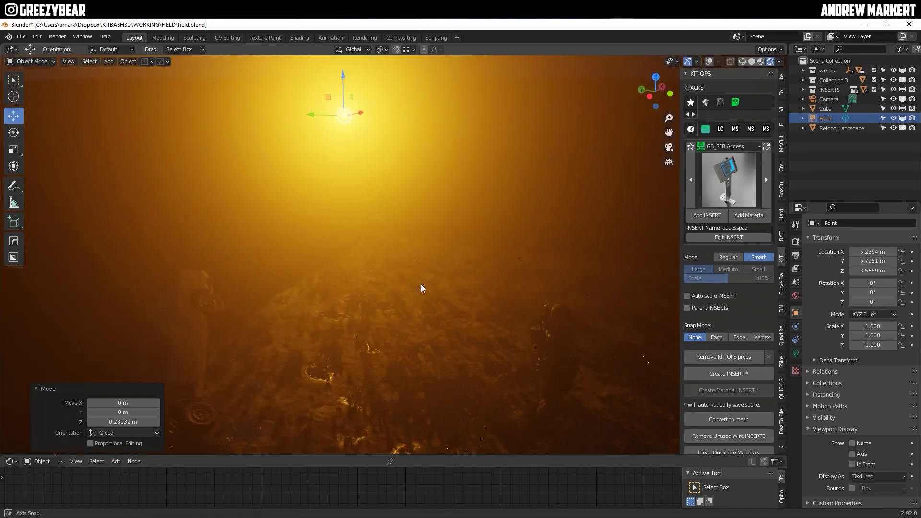